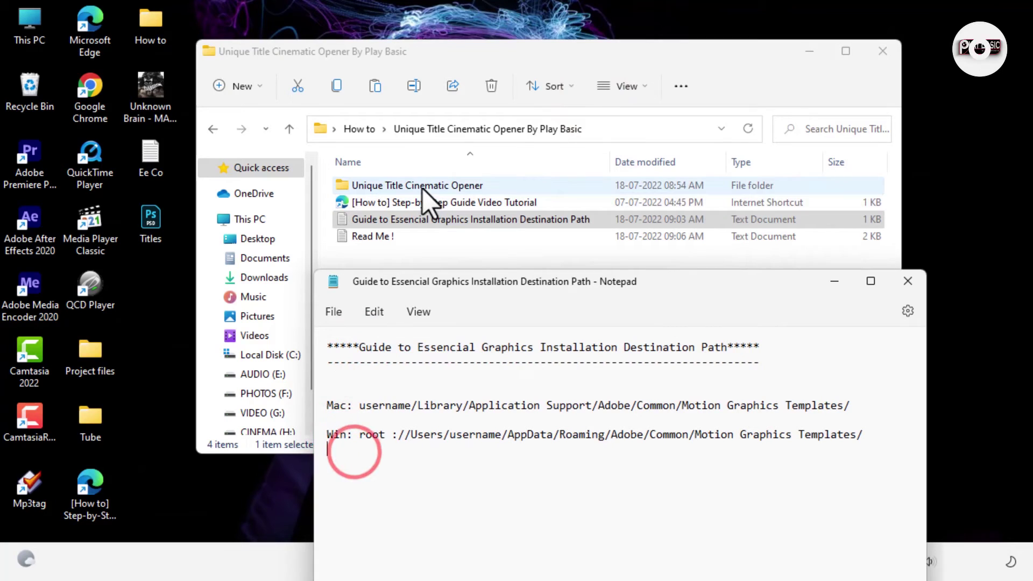
- Copy the Unique Title Cinematic Opener folder from the downloaded package
{"action": "double_click", "coordinate": [422, 185]}
{"action": "left_click", "coordinate": [213, 129]}
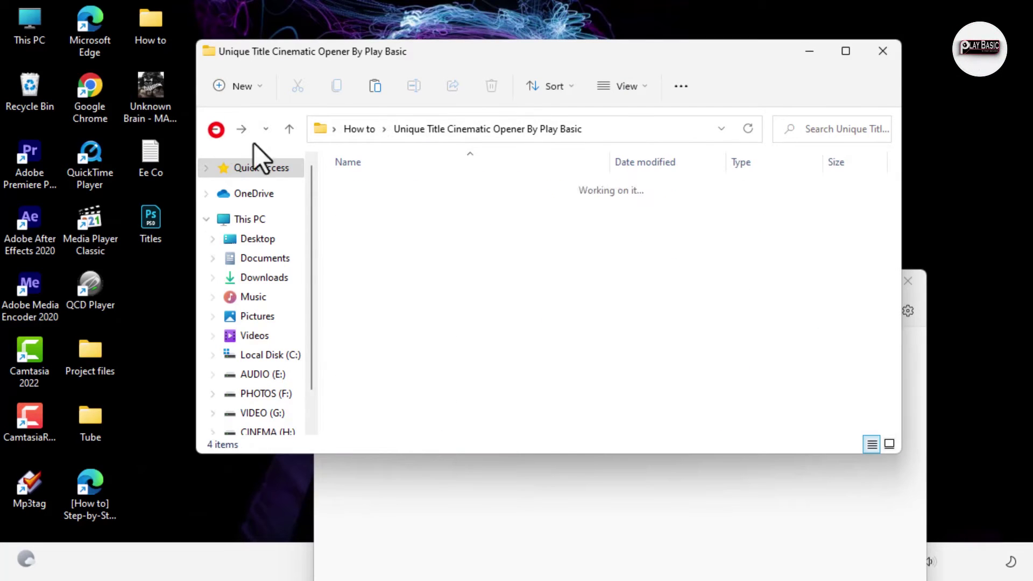
{"action": "right_click", "coordinate": [391, 187]}
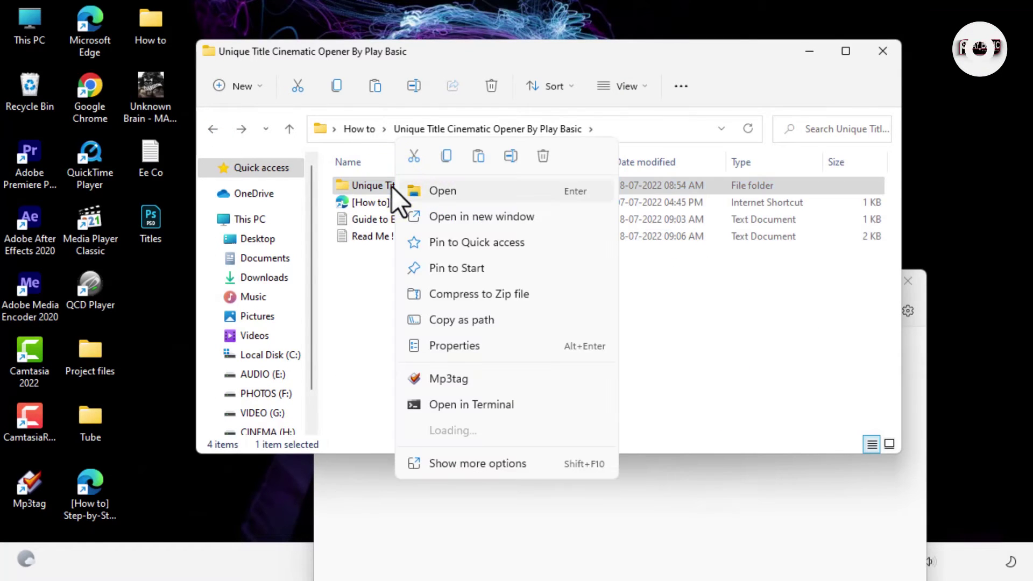
{"action": "left_click", "coordinate": [446, 156]}
- Highlight the Windows installation path in the Notepad guide and open This PC in a file window beside it
{"action": "left_click", "coordinate": [540, 495]}
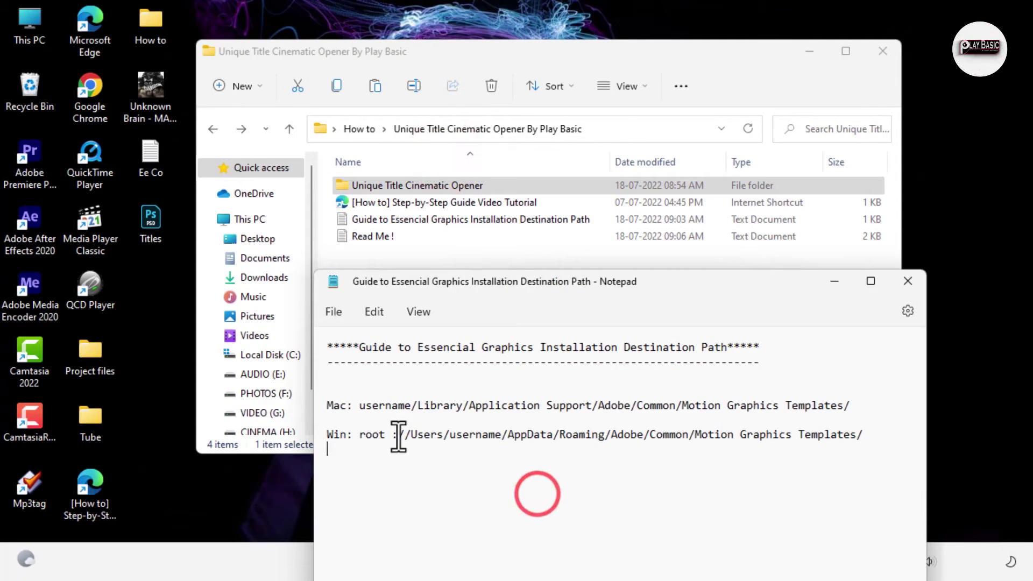
{"action": "left_click_drag", "start_coordinate": [328, 434], "coordinate": [866, 438]}
{"action": "double_click", "coordinate": [29, 27]}
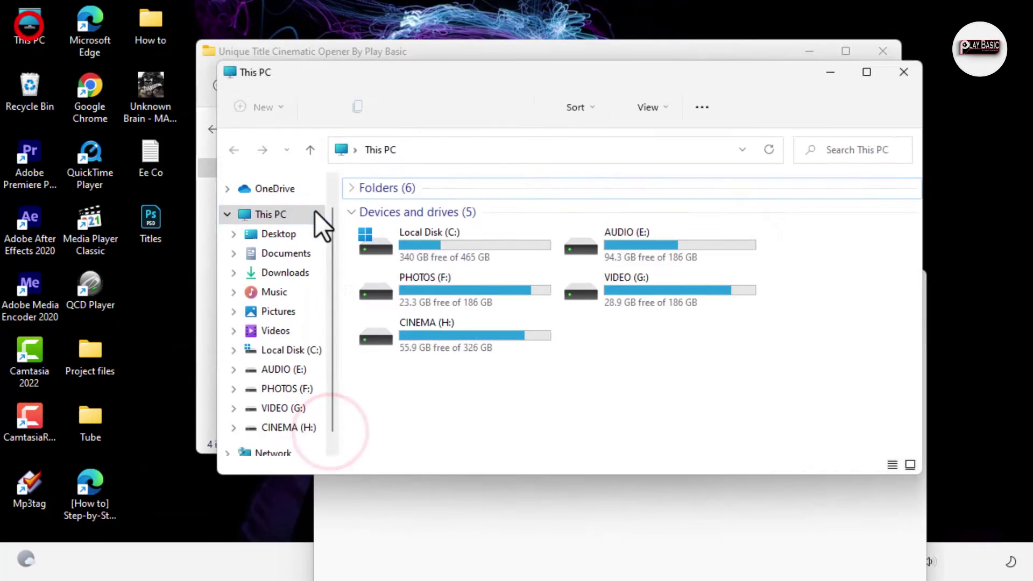
{"action": "left_click_drag", "start_coordinate": [768, 77], "coordinate": [428, 85]}
{"action": "left_click_drag", "start_coordinate": [588, 334], "coordinate": [271, 386]}
{"action": "left_click_drag", "start_coordinate": [686, 294], "coordinate": [825, 83]}
{"action": "left_click_drag", "start_coordinate": [93, 83], "coordinate": [250, 74]}
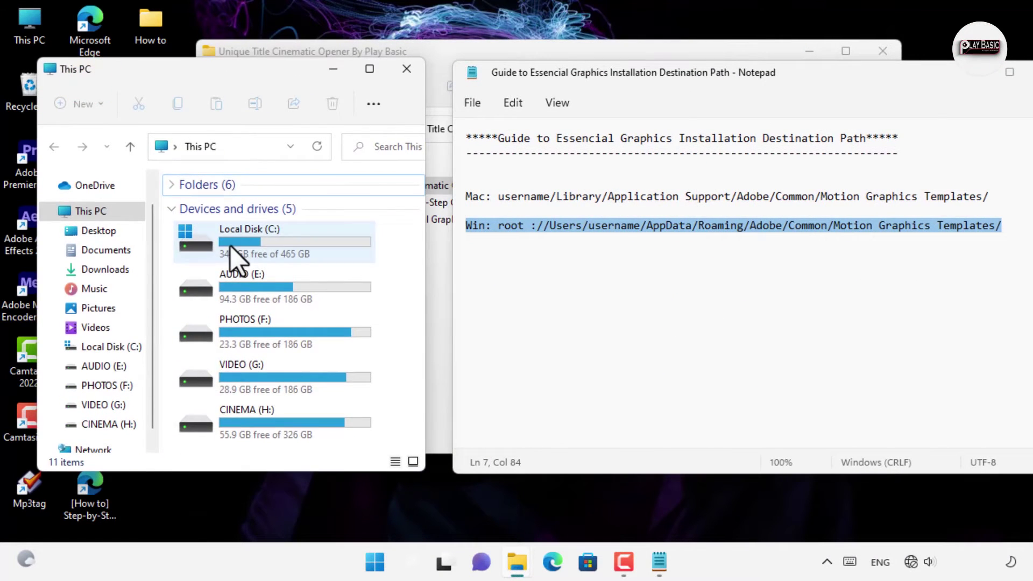
- Open the current user's profile folder inside Users on Local Disk (C:)
{"action": "double_click", "coordinate": [230, 246]}
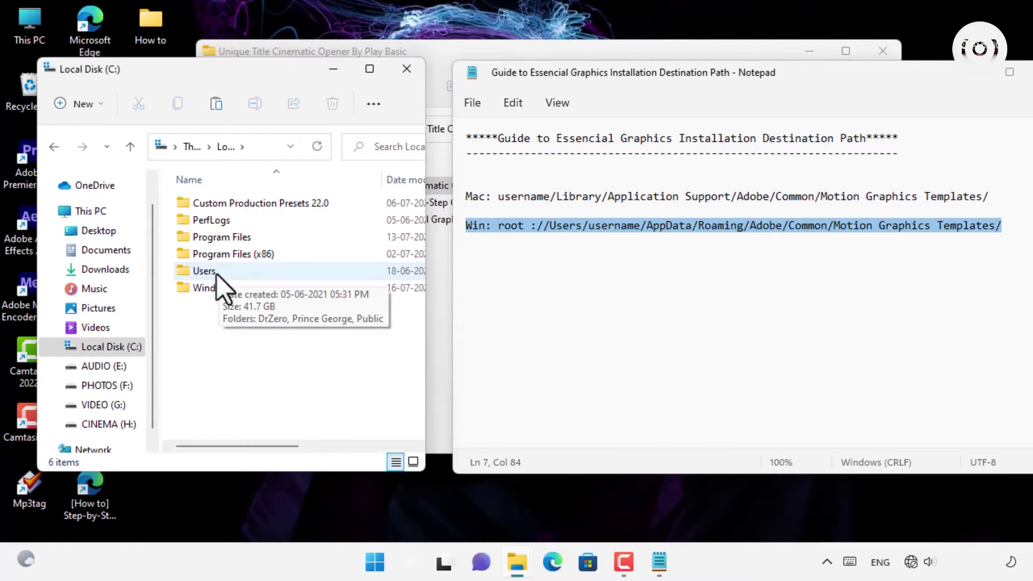
{"action": "double_click", "coordinate": [217, 274]}
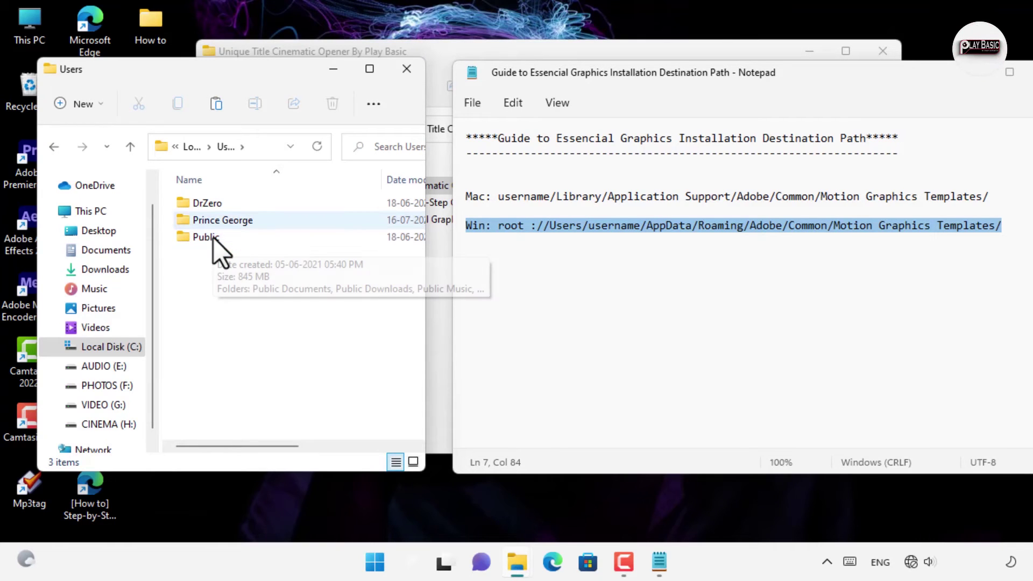
{"action": "double_click", "coordinate": [244, 222]}
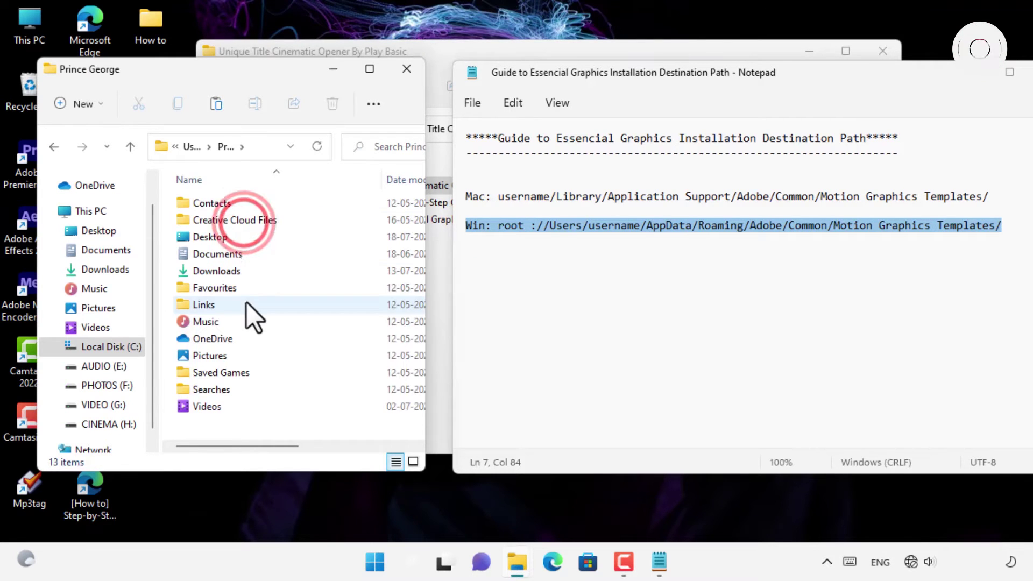
- Check the AppData entry in the guide path and turn on hidden items in the user profile folder
{"action": "left_click", "coordinate": [653, 224]}
{"action": "double_click", "coordinate": [661, 225]}
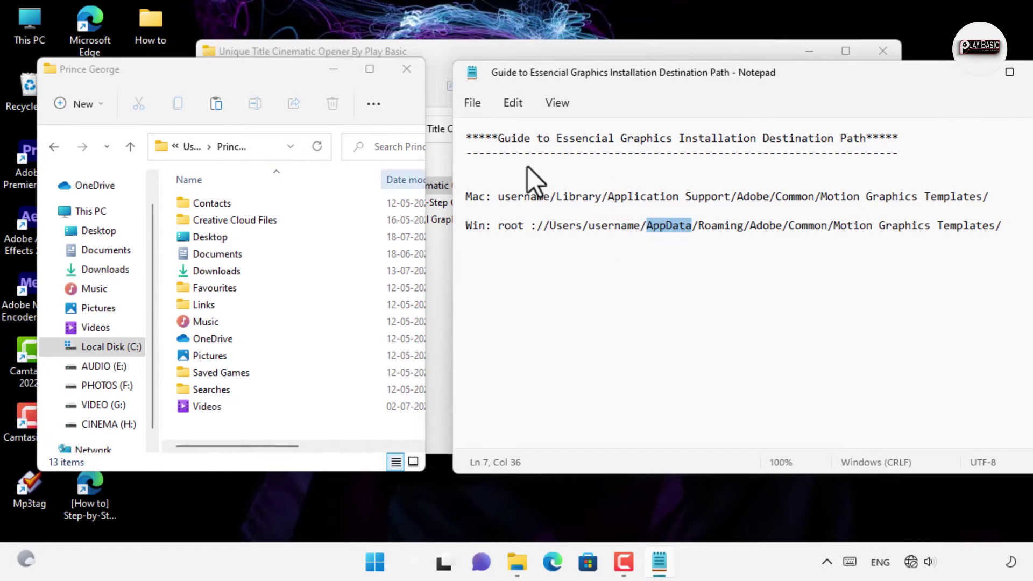
{"action": "left_click", "coordinate": [372, 105]}
{"action": "mouse_move", "coordinate": [325, 156]}
{"action": "mouse_move", "coordinate": [448, 404]}
{"action": "left_click", "coordinate": [656, 405]}
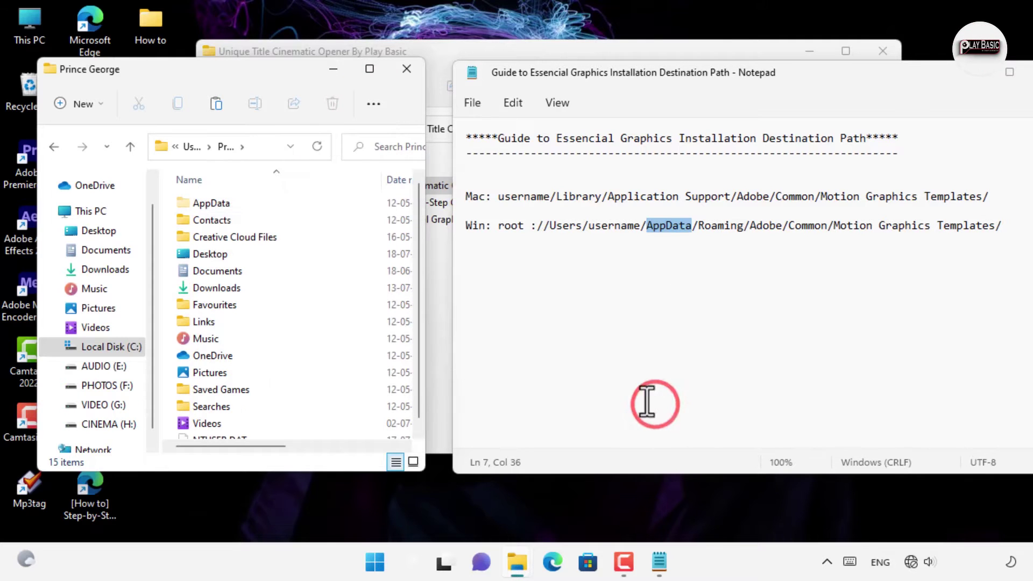
- Follow the guide path through AppData, Roaming, Adobe and Common to open the Motion Graphics Templates folder
{"action": "double_click", "coordinate": [221, 205]}
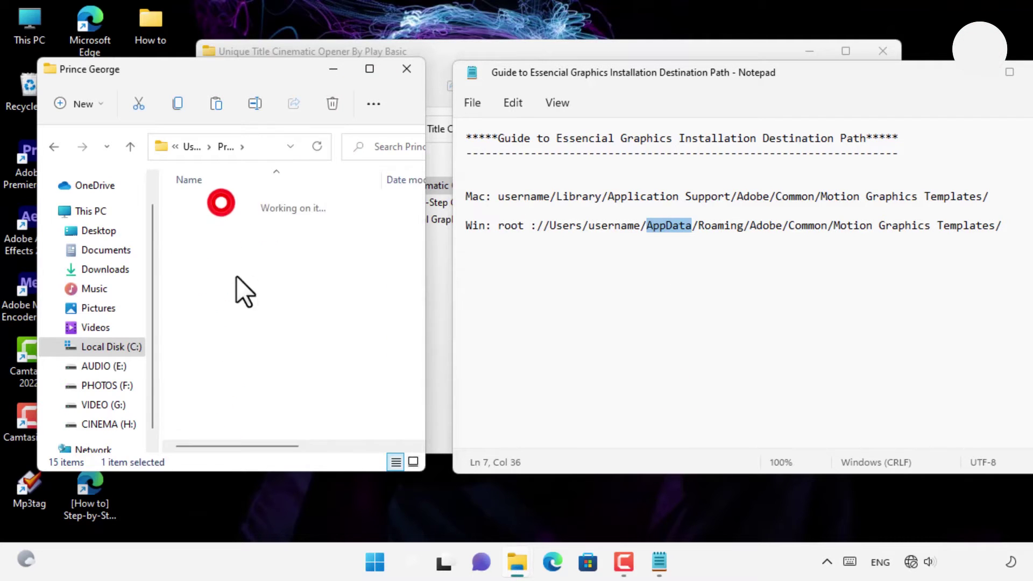
{"action": "left_click_drag", "start_coordinate": [694, 226], "coordinate": [1016, 240]}
{"action": "left_click", "coordinate": [214, 238]}
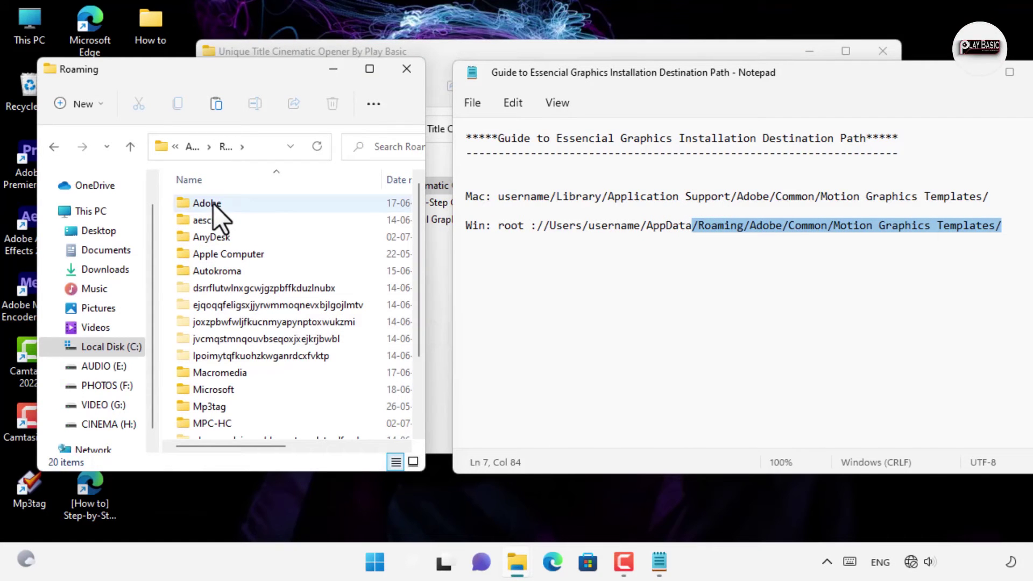
{"action": "double_click", "coordinate": [214, 204]}
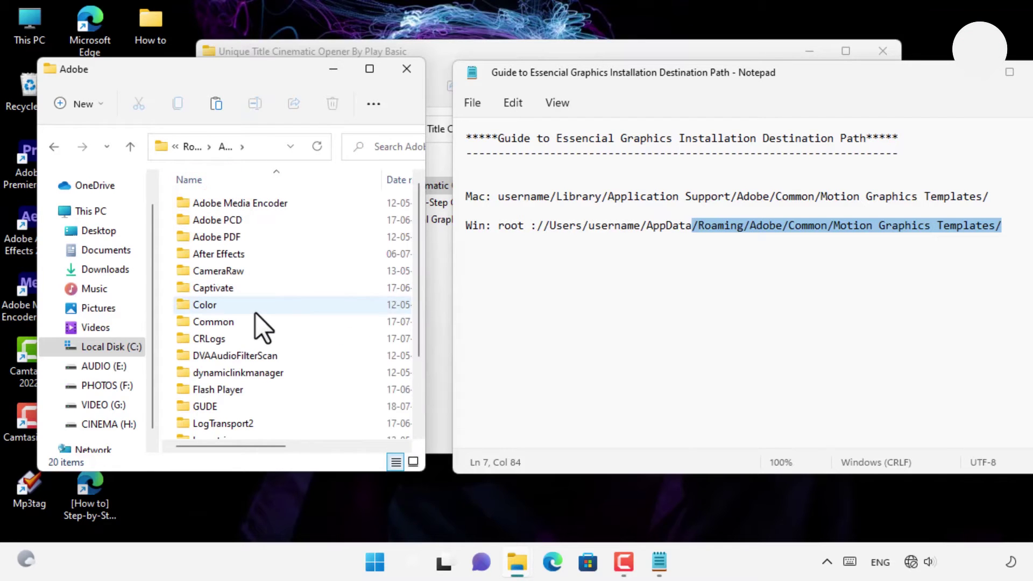
{"action": "double_click", "coordinate": [225, 322]}
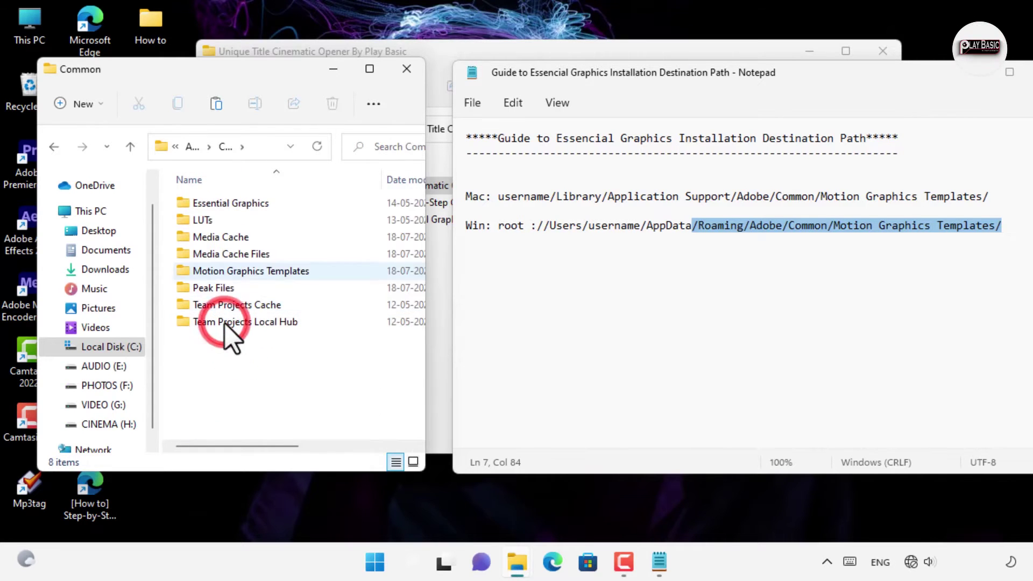
{"action": "double_click", "coordinate": [267, 272]}
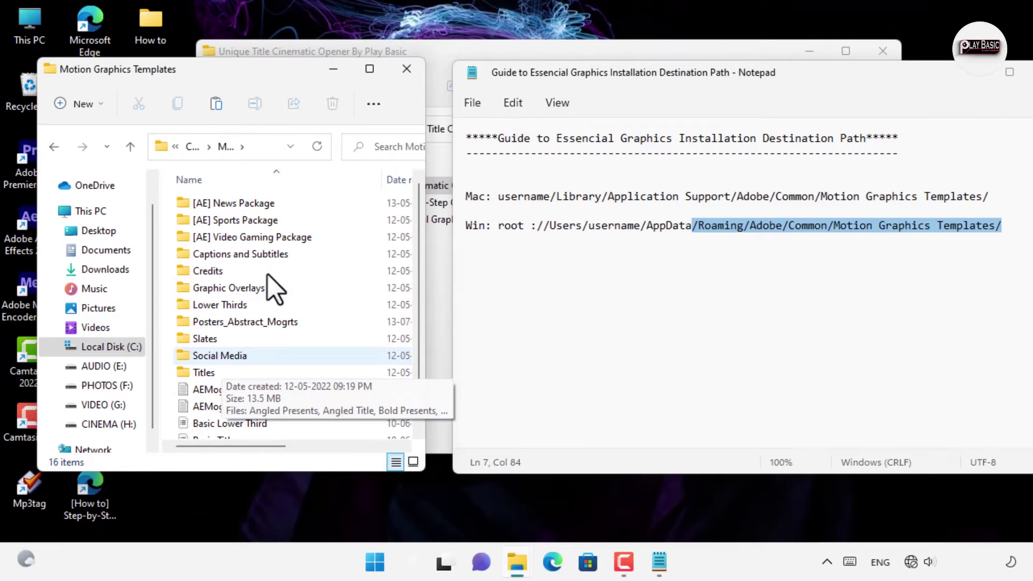
- Paste the copied Unique Title Cinematic Opener folder into Motion Graphics Templates
{"action": "right_click", "coordinate": [164, 305]}
{"action": "left_click", "coordinate": [191, 214]}
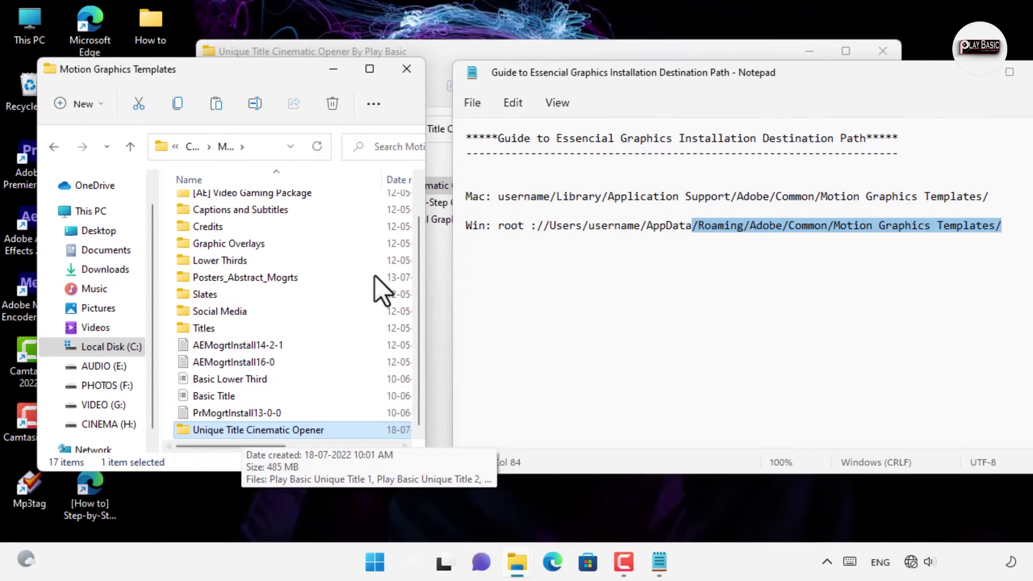
{"action": "left_click", "coordinate": [302, 434]}
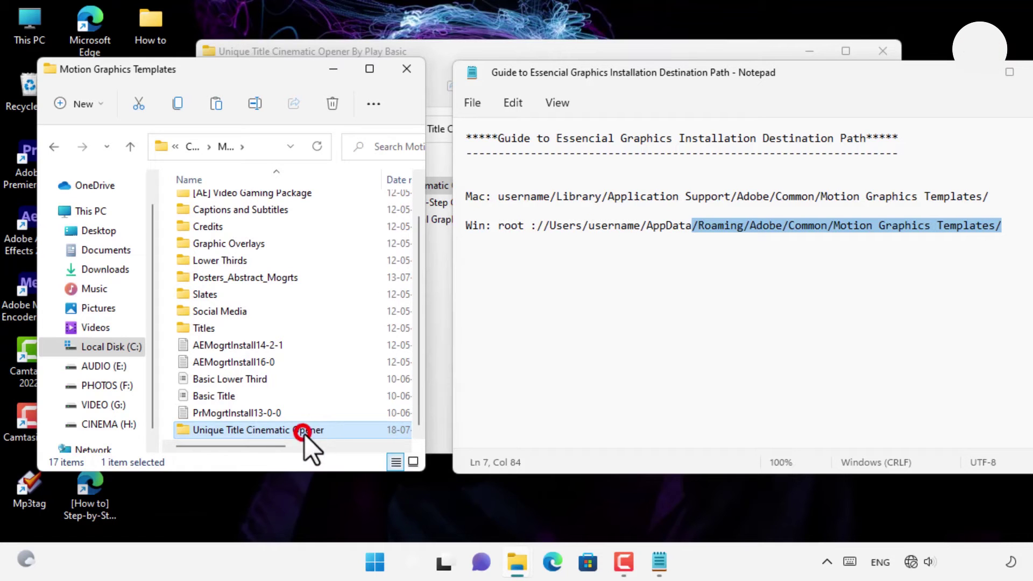
{"action": "left_click", "coordinate": [367, 433]}
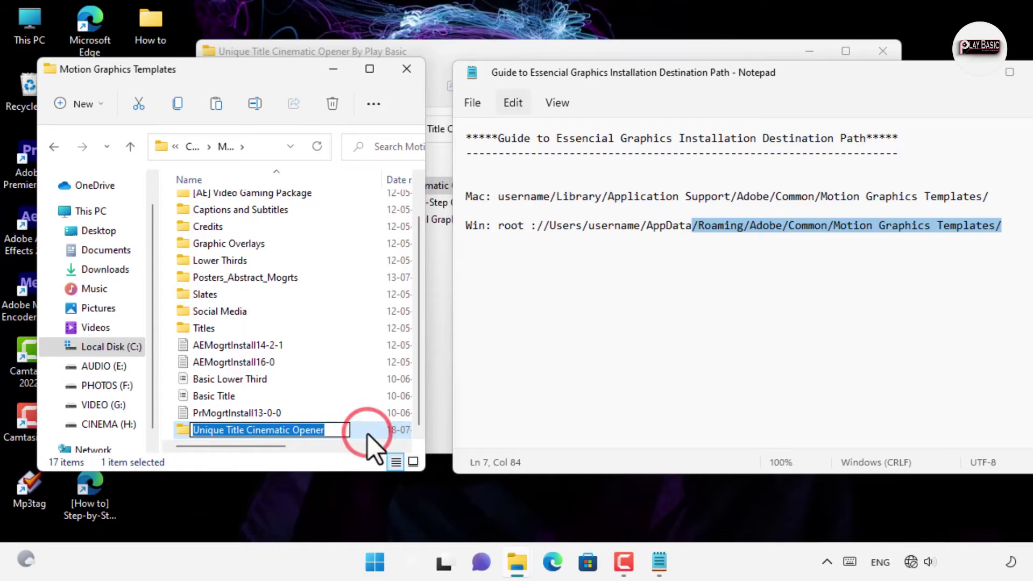
{"action": "left_click_drag", "start_coordinate": [208, 69], "coordinate": [231, 80]}
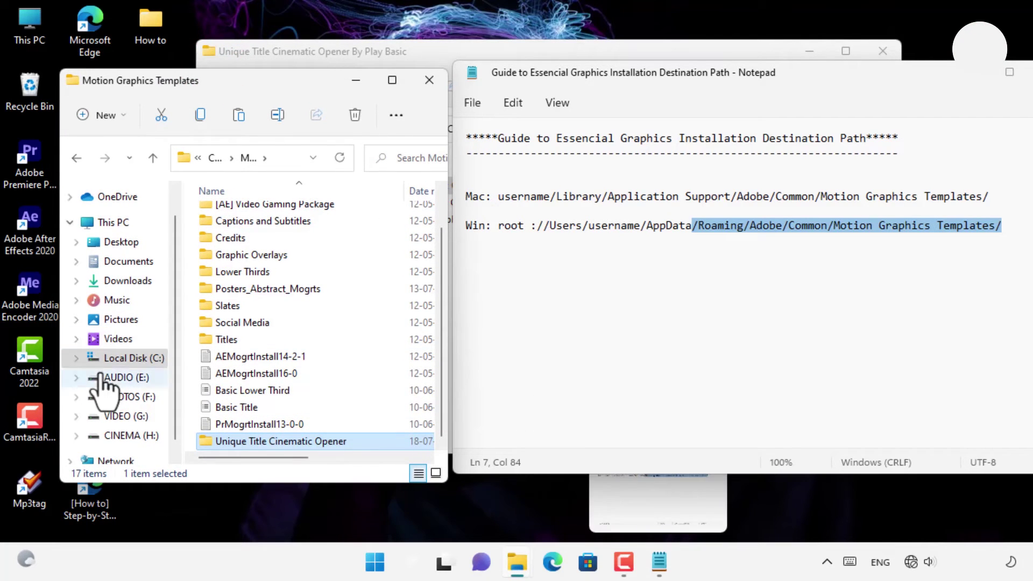
- Create a project named Tutorial in Adobe Premiere Pro and show the Essential Graphics panel
{"action": "double_click", "coordinate": [34, 154]}
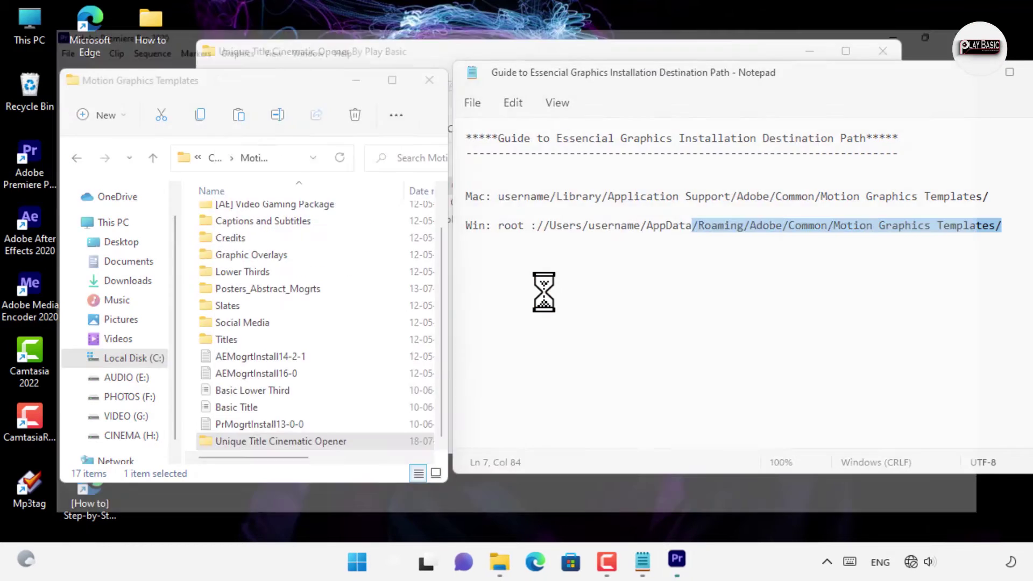
{"action": "left_click", "coordinate": [102, 211]}
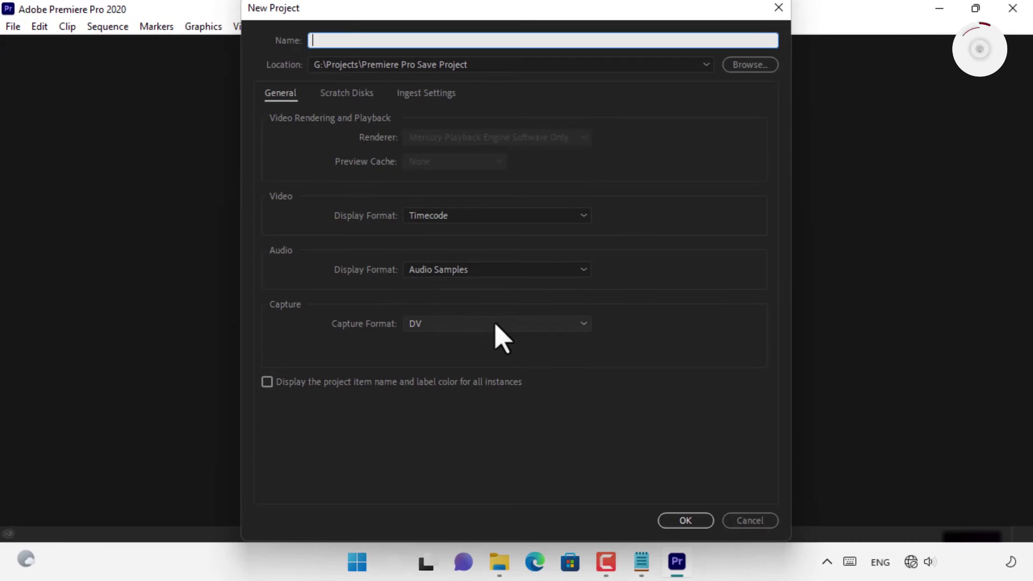
{"action": "type", "text": "Tutorial"}
{"action": "left_click", "coordinate": [685, 521]}
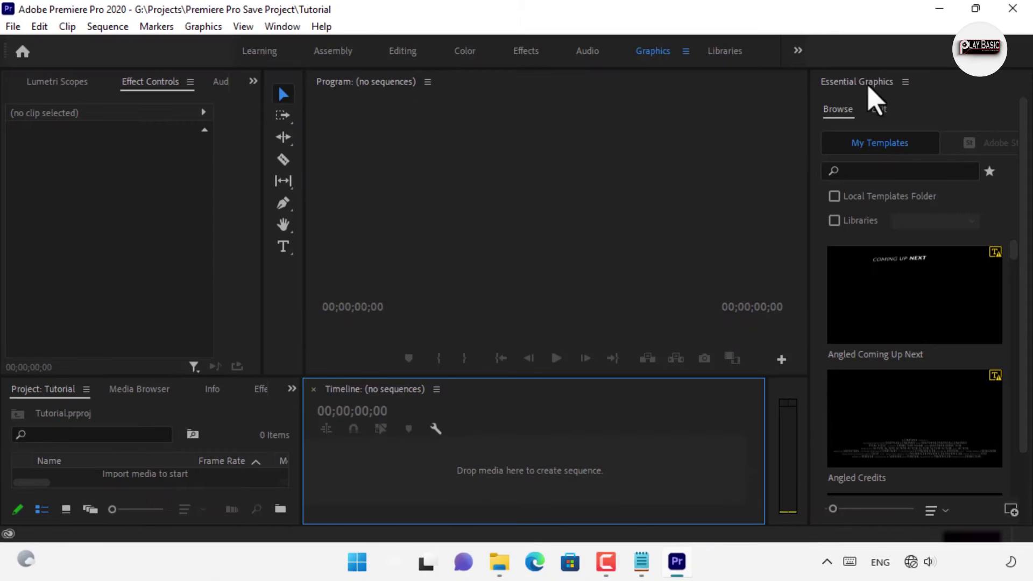
{"action": "left_click", "coordinate": [281, 28]}
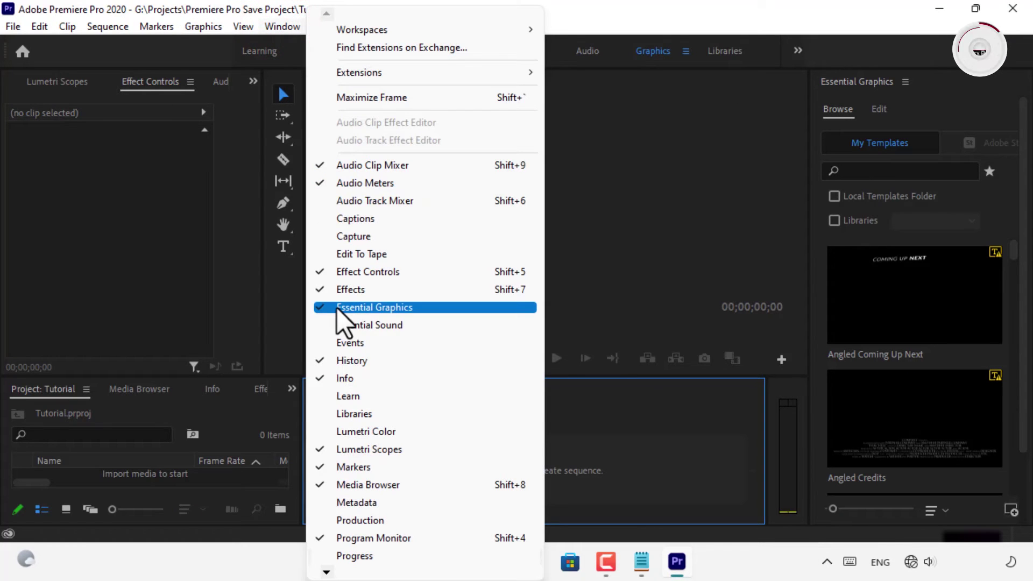
{"action": "left_click", "coordinate": [395, 309]}
- Switch to the package folder in File Explorer and copy the name text of the Unique Title Cinematic Opener folder
{"action": "left_click", "coordinate": [499, 562]}
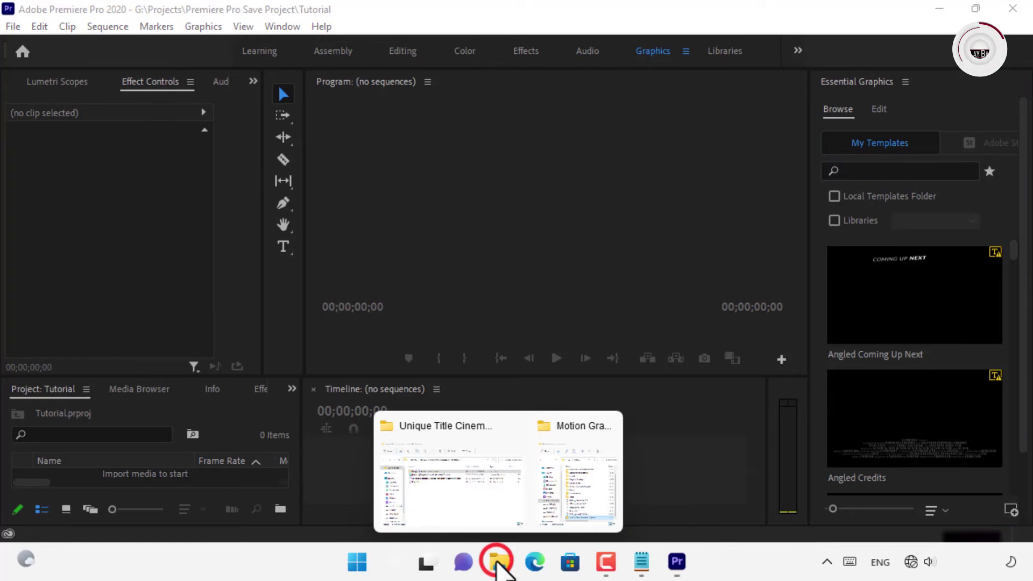
{"action": "left_click", "coordinate": [452, 505]}
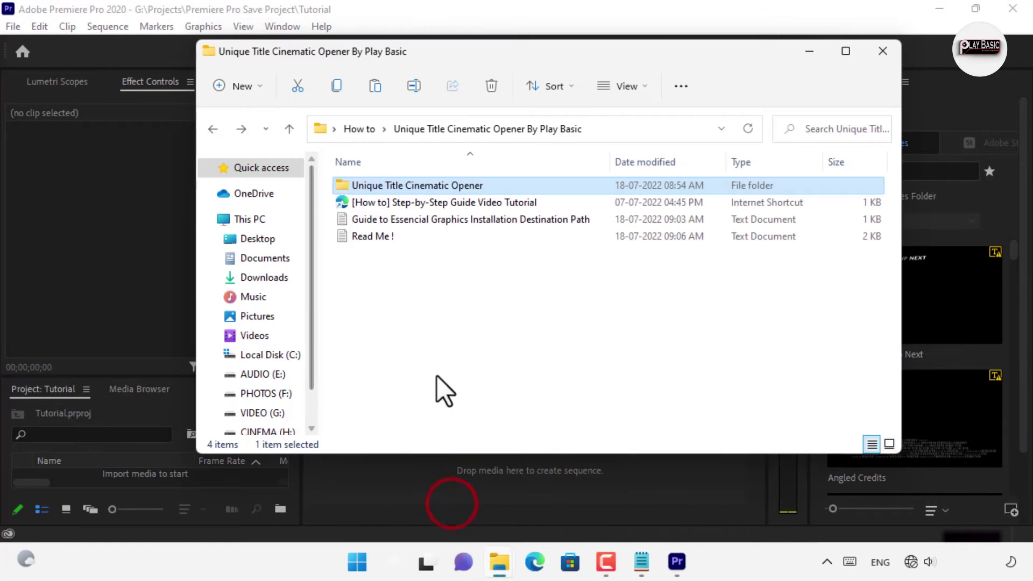
{"action": "right_click", "coordinate": [411, 188]}
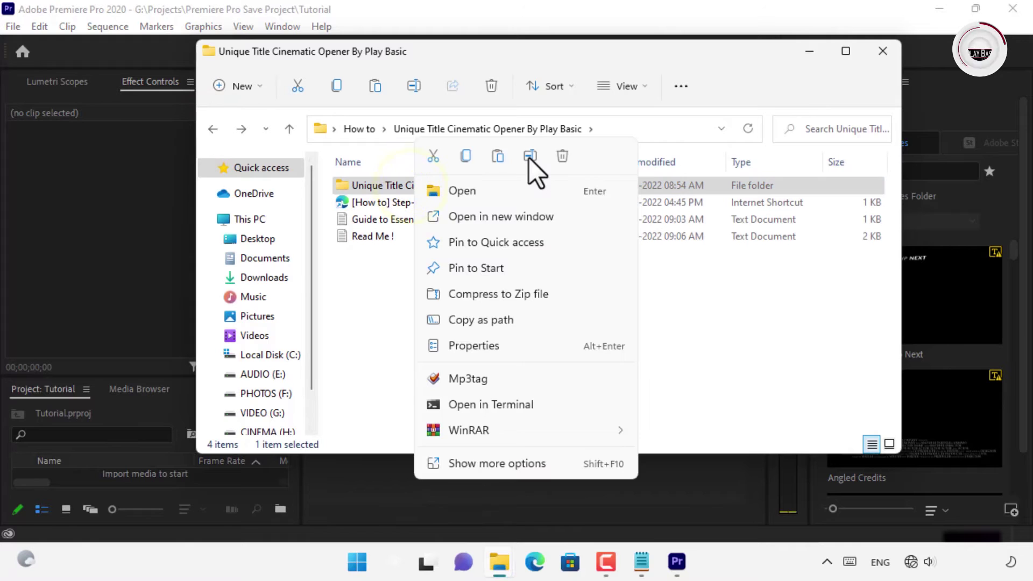
{"action": "left_click", "coordinate": [528, 157]}
{"action": "right_click", "coordinate": [408, 180]}
{"action": "left_click", "coordinate": [480, 234]}
- Return to Premiere Pro and search My Templates for the copied name, Unique Title Cinematic Opener
{"action": "left_click", "coordinate": [676, 562]}
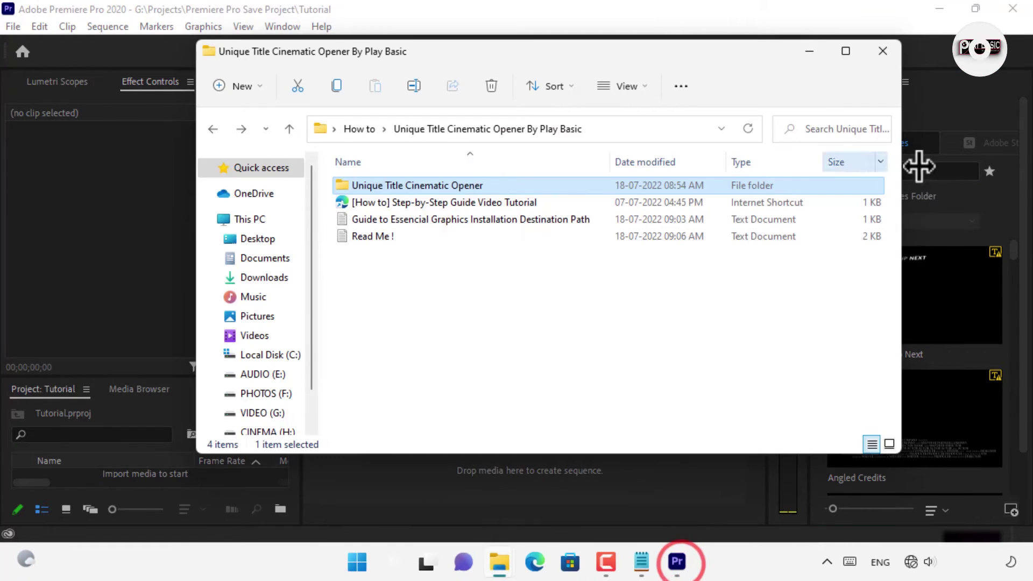
{"action": "left_click", "coordinate": [919, 167]}
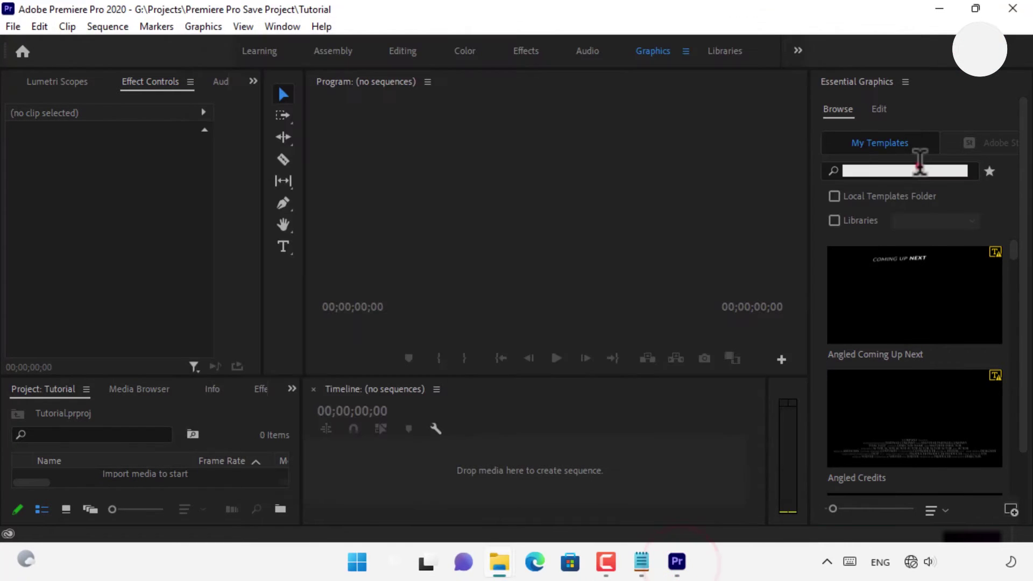
{"action": "right_click", "coordinate": [875, 166]}
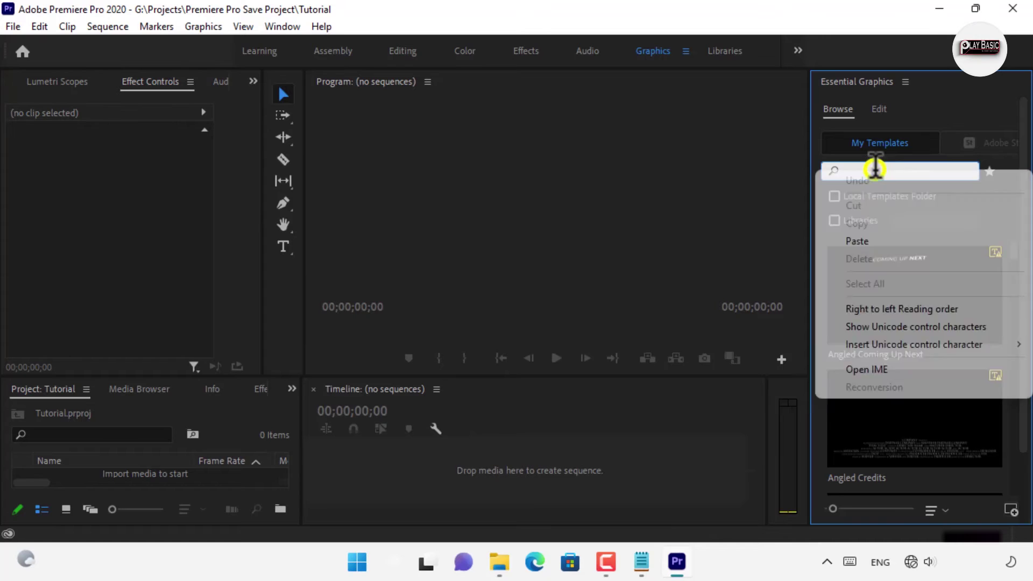
{"action": "left_click", "coordinate": [852, 238]}
- Enlarge the Essential Graphics panel to look through the Play Basic Unique Title templates, and restore its size
{"action": "mouse_move", "coordinate": [1012, 258]}
{"action": "left_mouse_down"}
{"action": "mouse_move", "coordinate": [1025, 331]}
{"action": "mouse_move", "coordinate": [1023, 491]}
{"action": "mouse_move", "coordinate": [1029, 258]}
{"action": "left_mouse_up"}
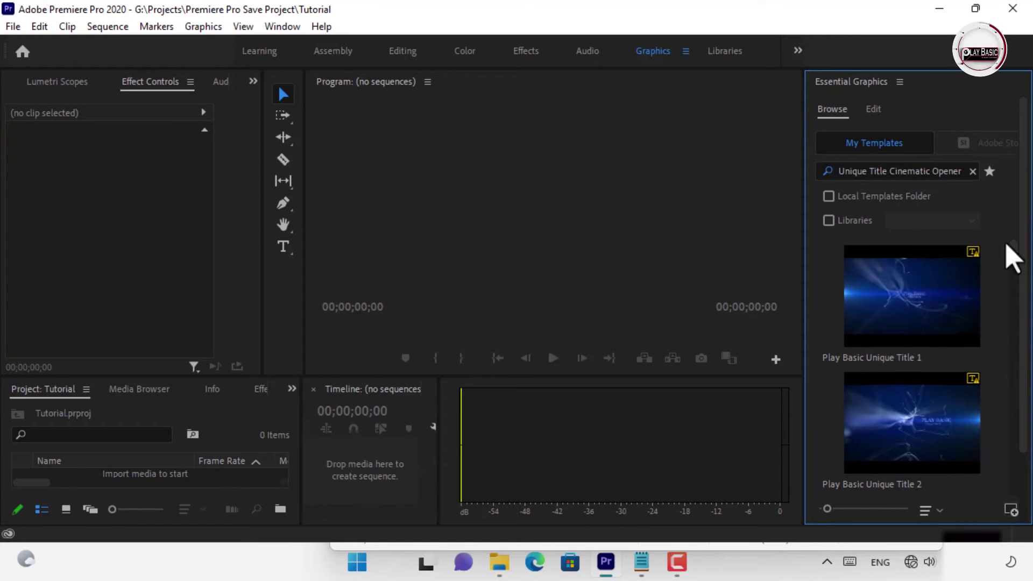
{"action": "left_click", "coordinate": [885, 283]}
{"action": "double_click", "coordinate": [840, 79]}
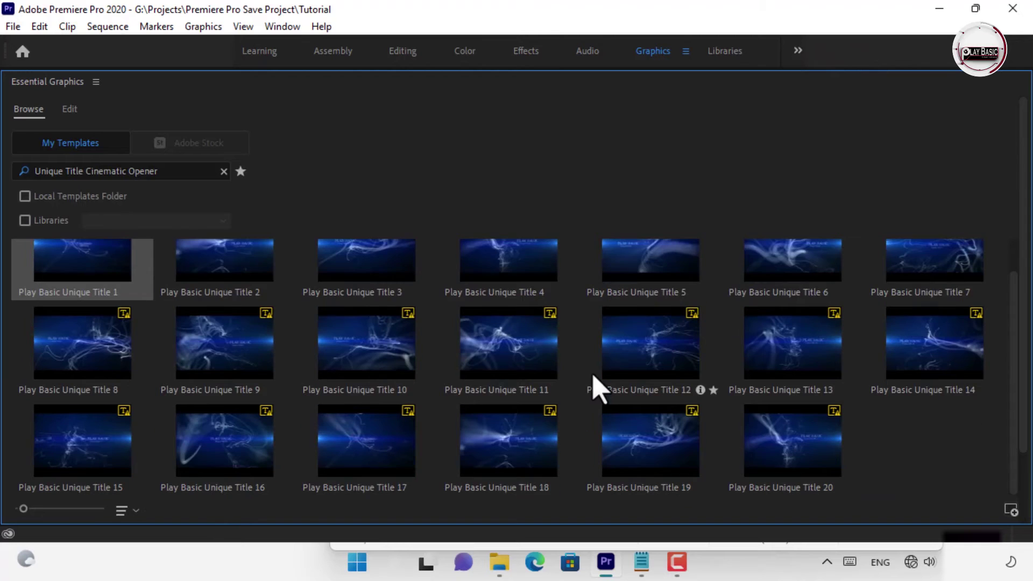
{"action": "scroll", "coordinate": [339, 304], "scroll_direction": "up", "scroll_amount": 1}
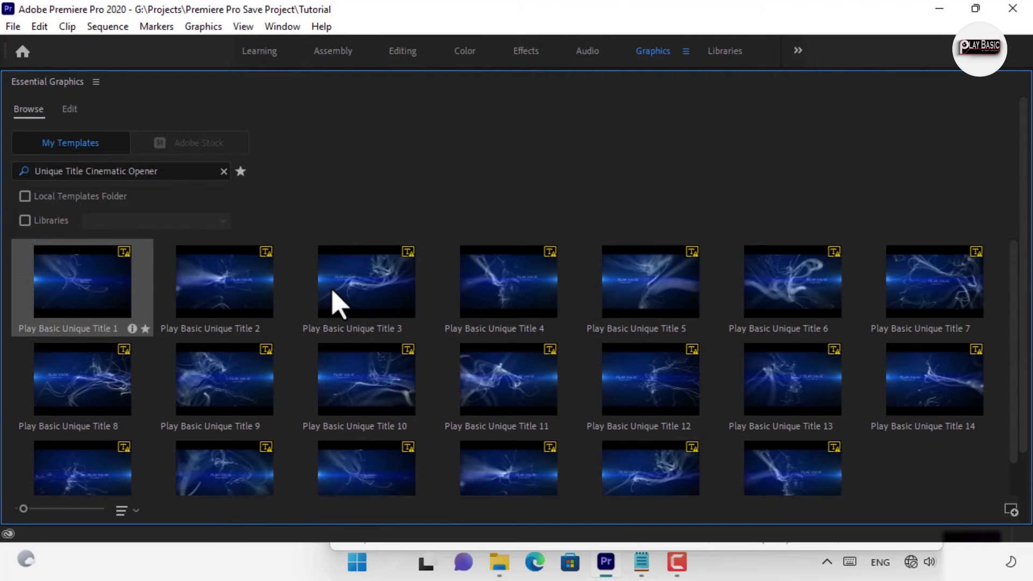
{"action": "double_click", "coordinate": [43, 83]}
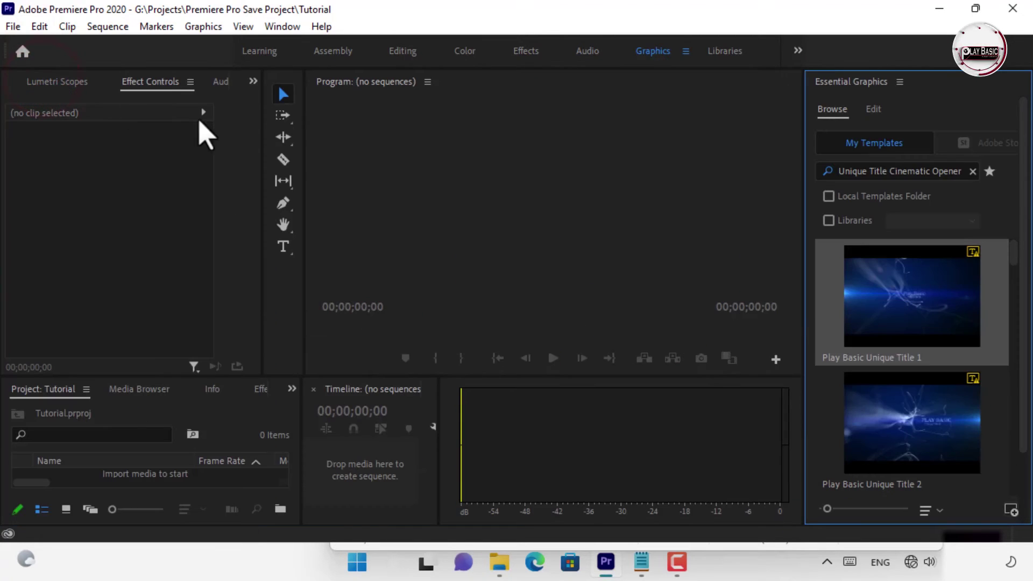
- Create a new sequence named Sequence 01 using the custom preset Project AME 24 fps
{"action": "left_click", "coordinate": [10, 26]}
{"action": "mouse_move", "coordinate": [62, 26]}
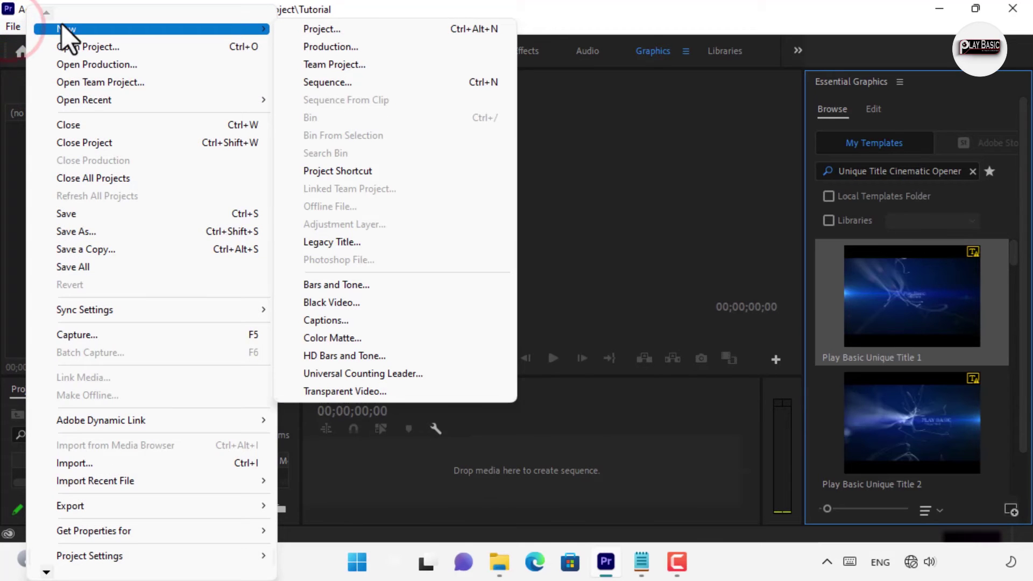
{"action": "left_click", "coordinate": [327, 82]}
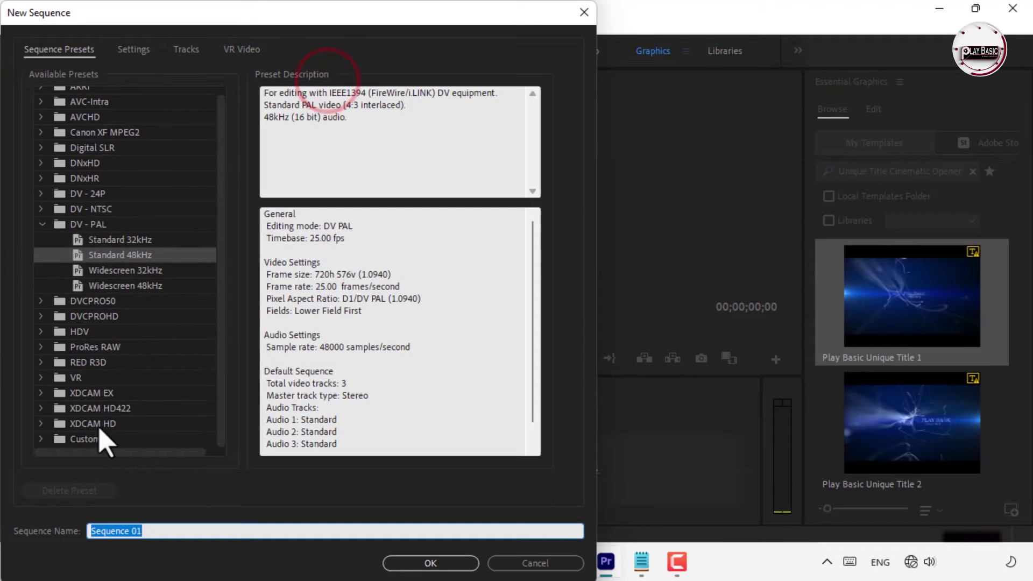
{"action": "left_click", "coordinate": [92, 439]}
{"action": "left_click_drag", "start_coordinate": [215, 290], "coordinate": [215, 417]}
{"action": "left_click", "coordinate": [145, 421]}
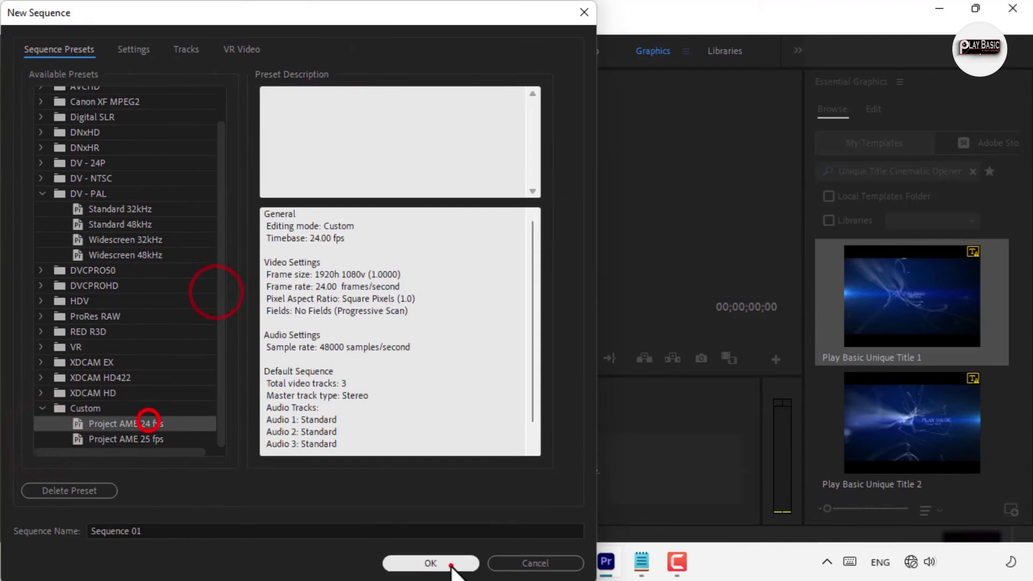
{"action": "left_click", "coordinate": [454, 560]}
- Place the Play Basic Unique Title 1 template at the start of track V1, changing the sequence settings to match it and accepting font substitution
{"action": "left_click_drag", "start_coordinate": [914, 310], "coordinate": [491, 476]}
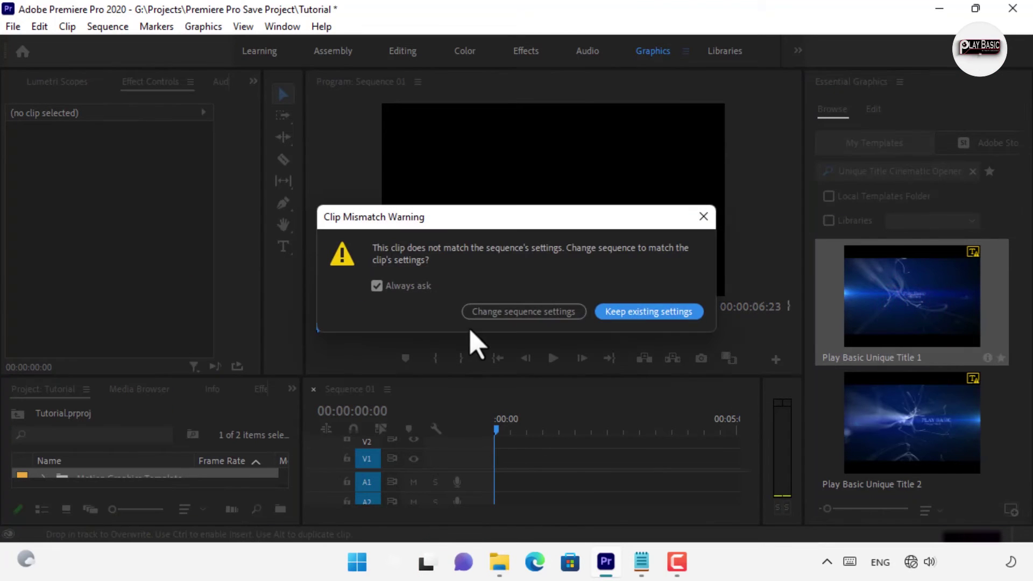
{"action": "left_click", "coordinate": [505, 317]}
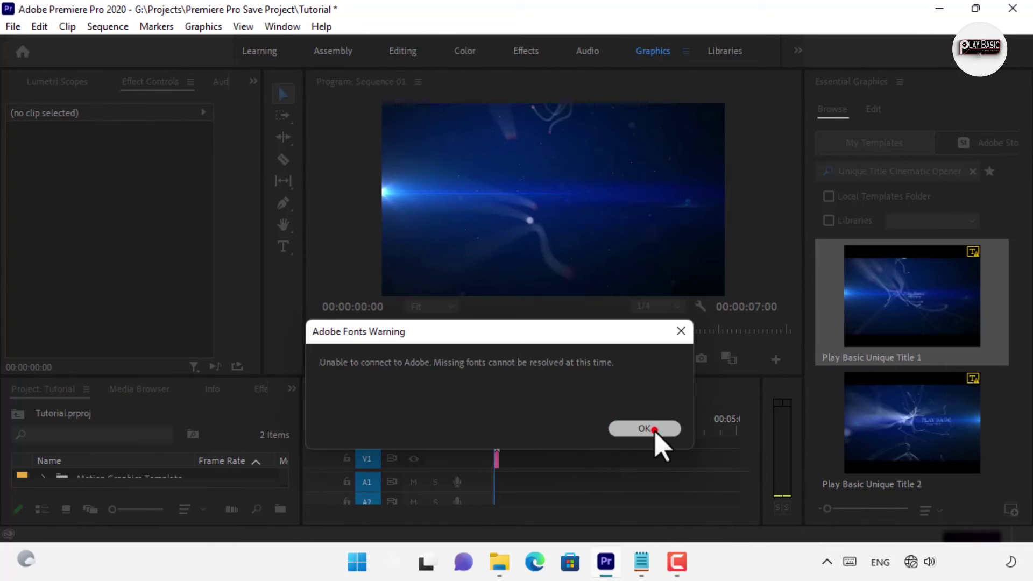
{"action": "left_click", "coordinate": [645, 429]}
{"action": "left_click", "coordinate": [640, 495]}
- Scrub through the Play Basic Unique Title 1 clip to 00:00:06:05 and select the clip for editing
{"action": "left_click_drag", "start_coordinate": [634, 517], "coordinate": [515, 520]}
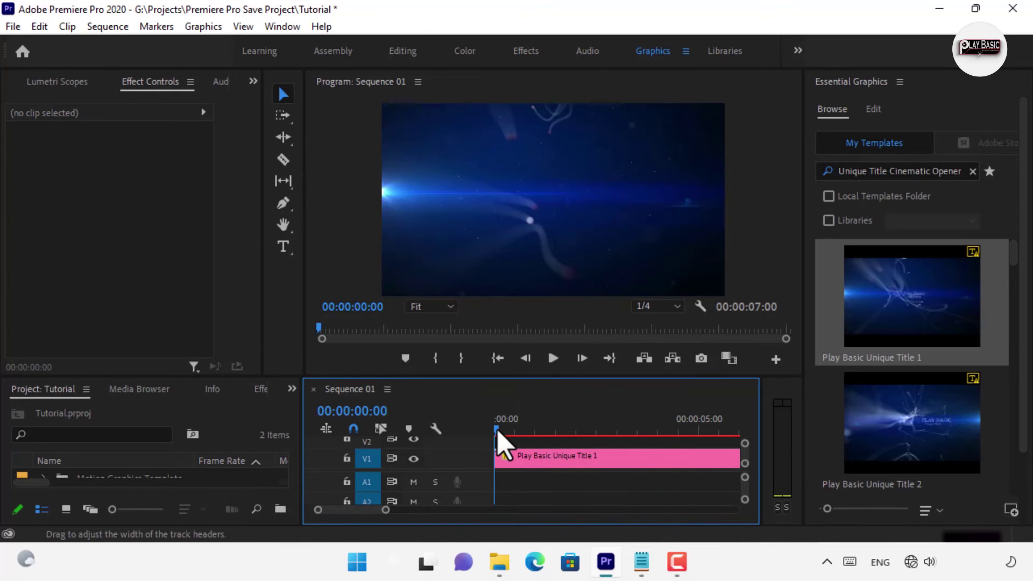
{"action": "left_click_drag", "start_coordinate": [496, 427], "coordinate": [729, 449]}
{"action": "left_click_drag", "start_coordinate": [386, 510], "coordinate": [395, 509]}
{"action": "left_click_drag", "start_coordinate": [663, 425], "coordinate": [683, 440]}
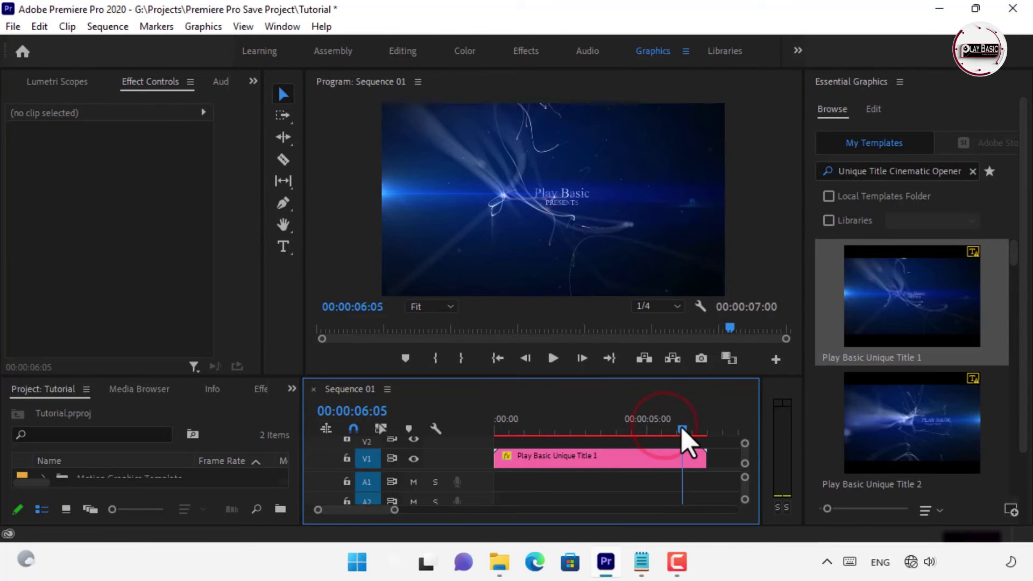
{"action": "left_click", "coordinate": [597, 461]}
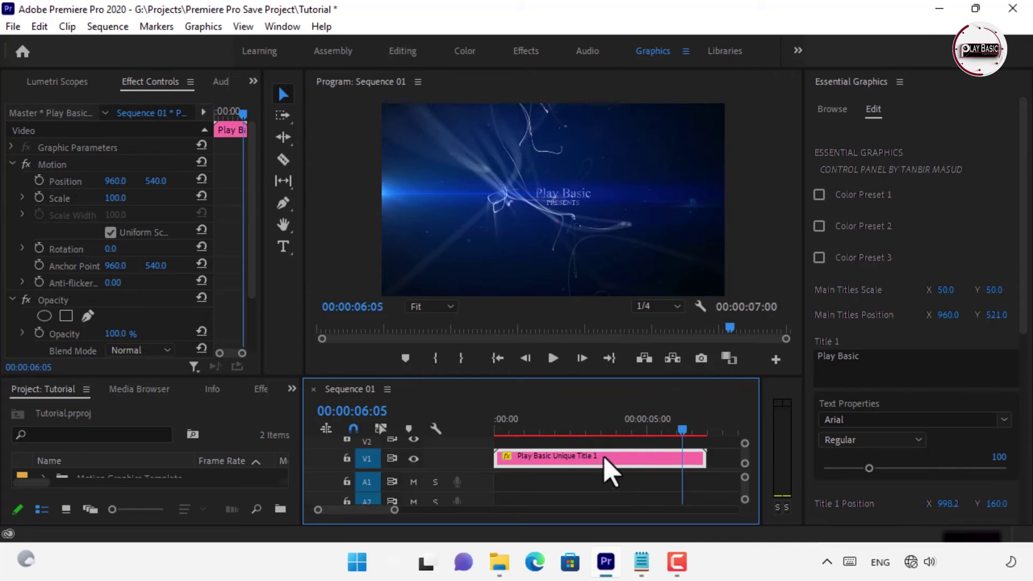
- Try Color Preset 1, 2 and 3 in turn on the title clip, switching each one off again
{"action": "left_click_drag", "start_coordinate": [1024, 182], "coordinate": [1025, 198]}
{"action": "left_click", "coordinate": [819, 165]}
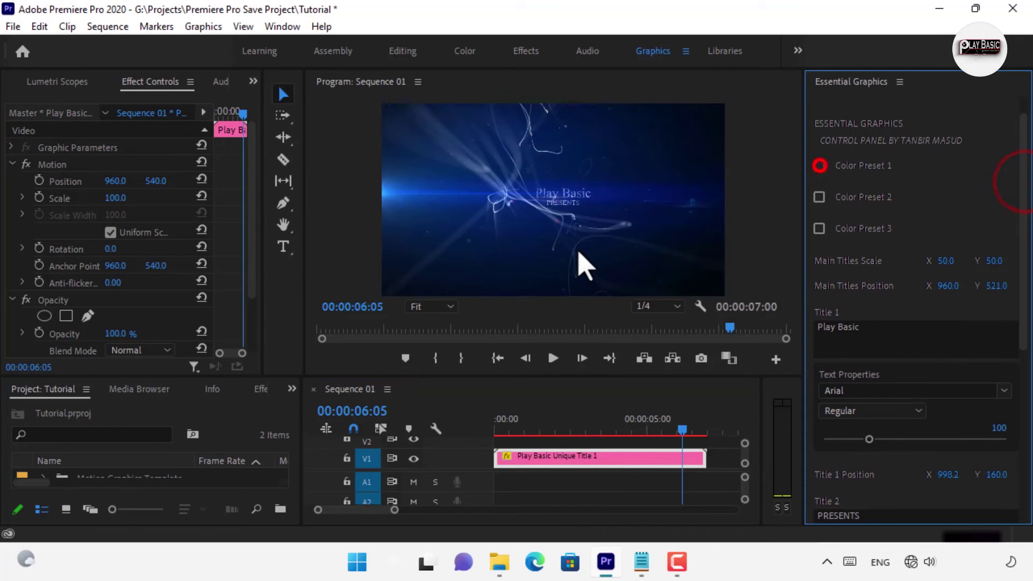
{"action": "left_click", "coordinate": [819, 165]}
{"action": "left_click", "coordinate": [819, 197]}
{"action": "left_click", "coordinate": [820, 197]}
{"action": "left_click", "coordinate": [817, 228]}
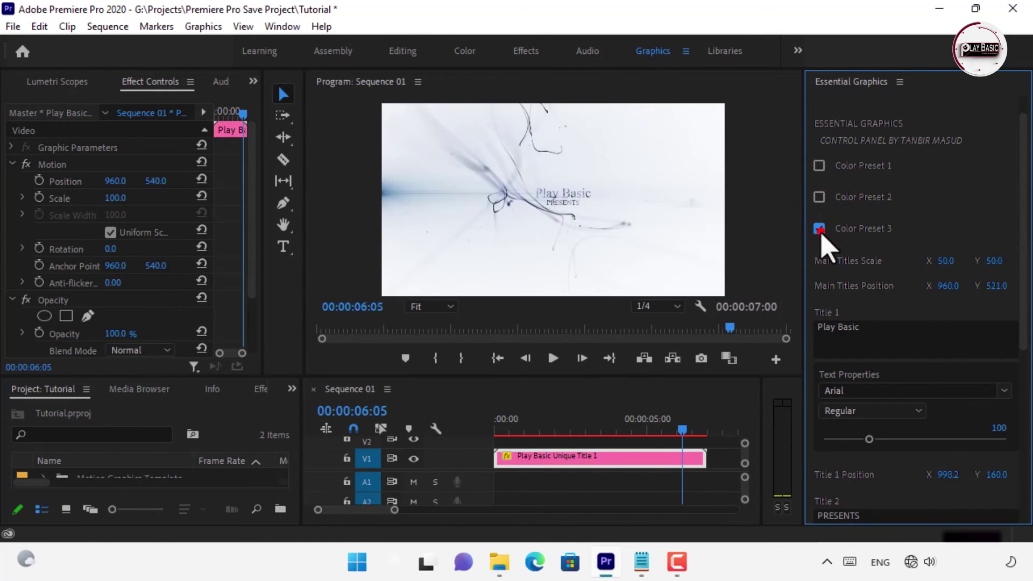
{"action": "left_click", "coordinate": [819, 228]}
- Replace the Title 1 text with "now enter your title" and set its font size to 155
{"action": "left_click_drag", "start_coordinate": [1022, 215], "coordinate": [1014, 252]}
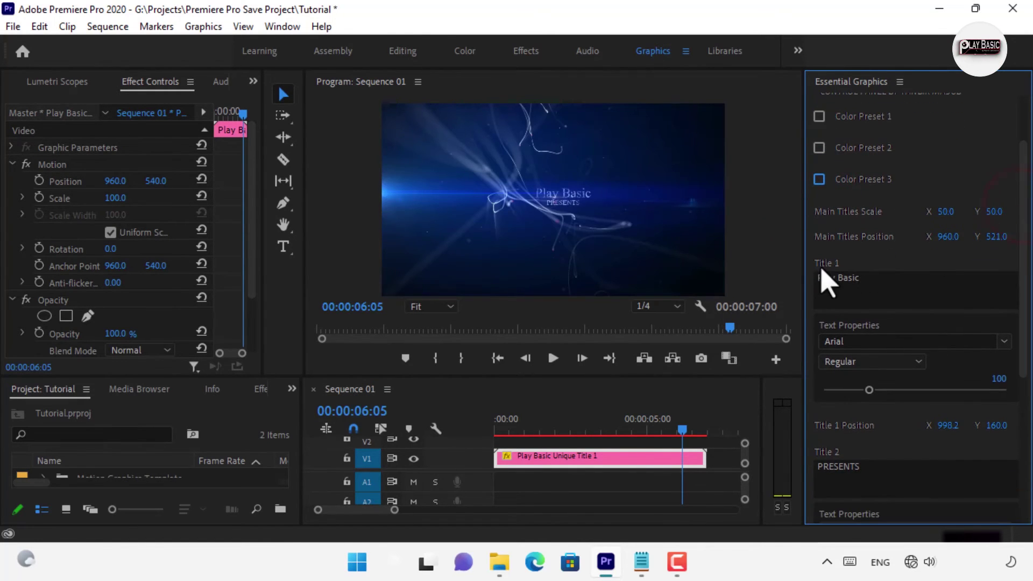
{"action": "left_click", "coordinate": [867, 275]}
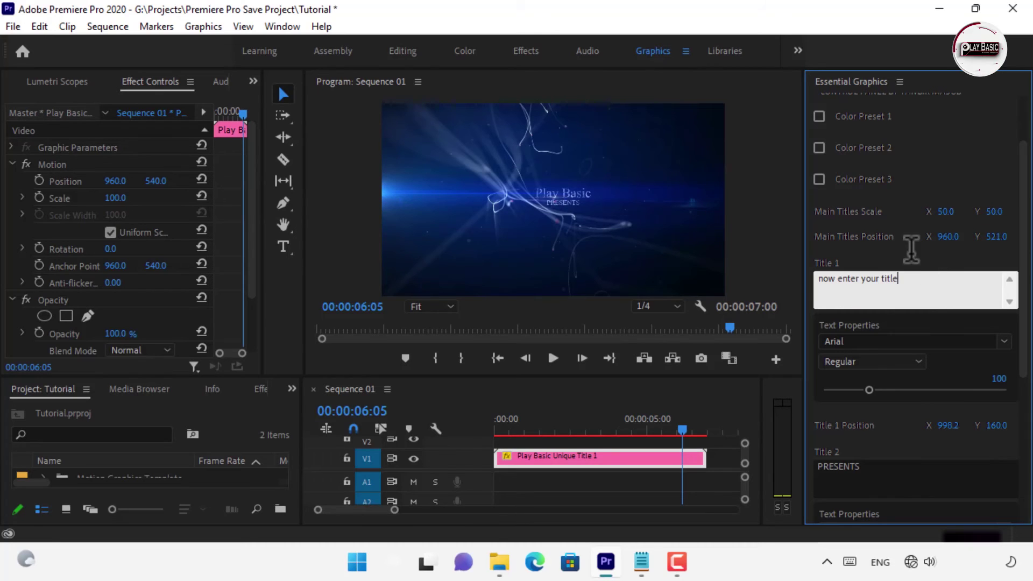
{"action": "left_click", "coordinate": [909, 254]}
{"action": "mouse_move", "coordinate": [877, 393]}
{"action": "left_mouse_down"}
{"action": "mouse_move", "coordinate": [909, 393]}
{"action": "mouse_move", "coordinate": [894, 394]}
{"action": "left_mouse_up"}
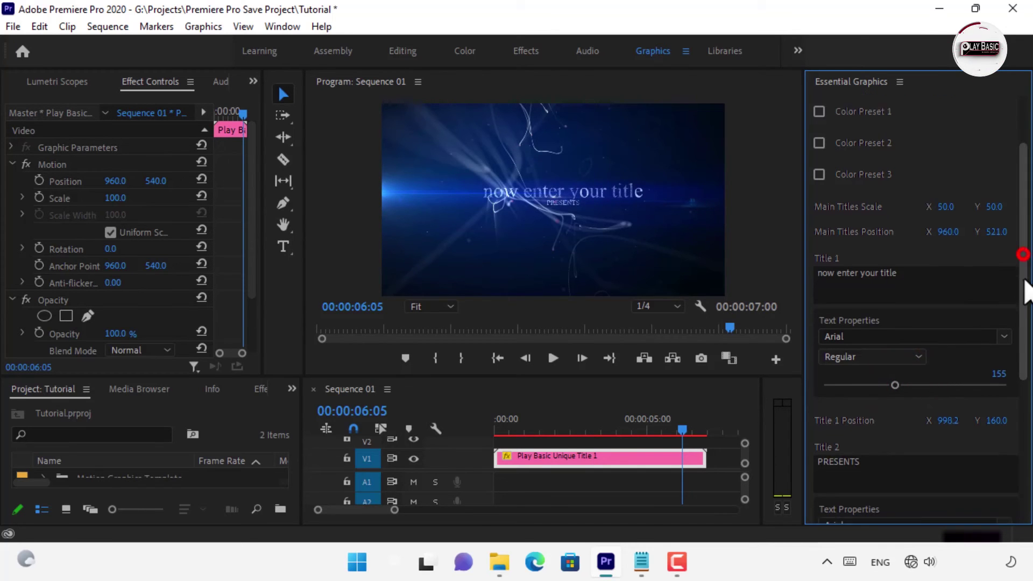
- Replace the Title 2 text with "your title"
{"action": "scroll", "coordinate": [1021, 257], "scroll_direction": "down", "scroll_amount": 3}
{"action": "left_click", "coordinate": [886, 325]}
{"action": "key", "text": "BackSpace"}
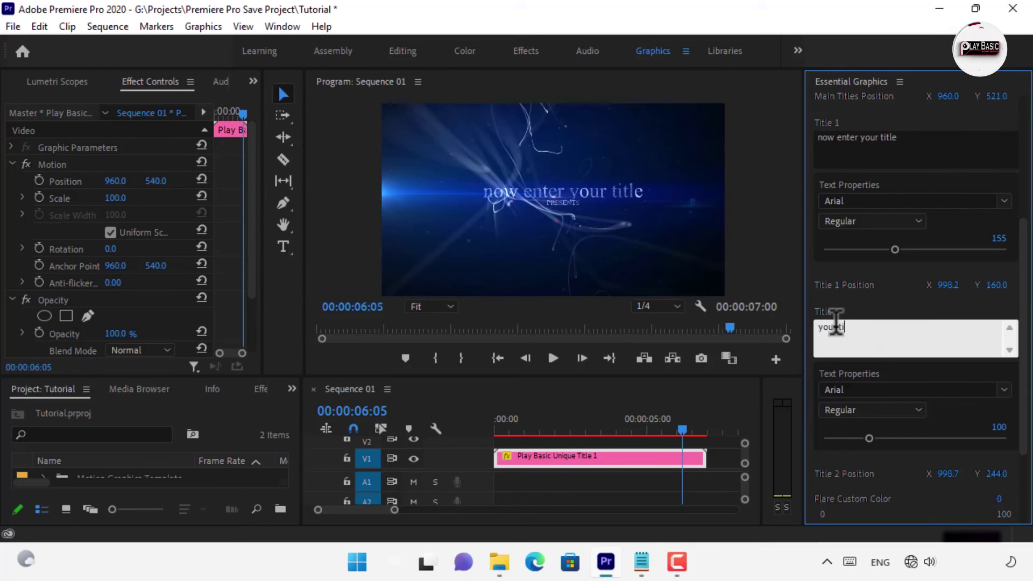
{"action": "left_click", "coordinate": [861, 299]}
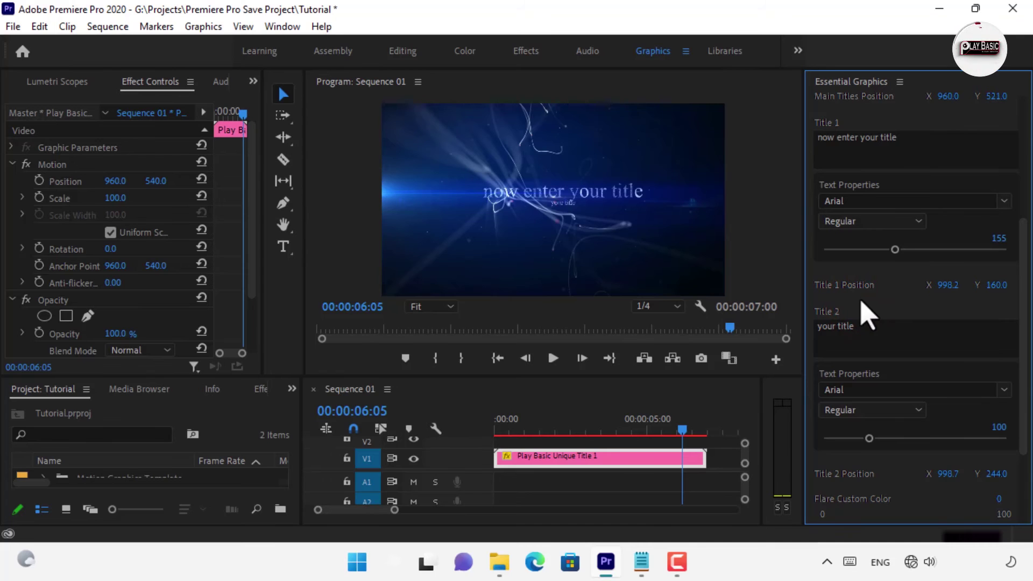
- Set the Title 2 font size to 225 and its vertical position to 282
{"action": "left_click_drag", "start_coordinate": [1022, 301], "coordinate": [1020, 344]}
{"action": "left_click_drag", "start_coordinate": [868, 394], "coordinate": [891, 394]}
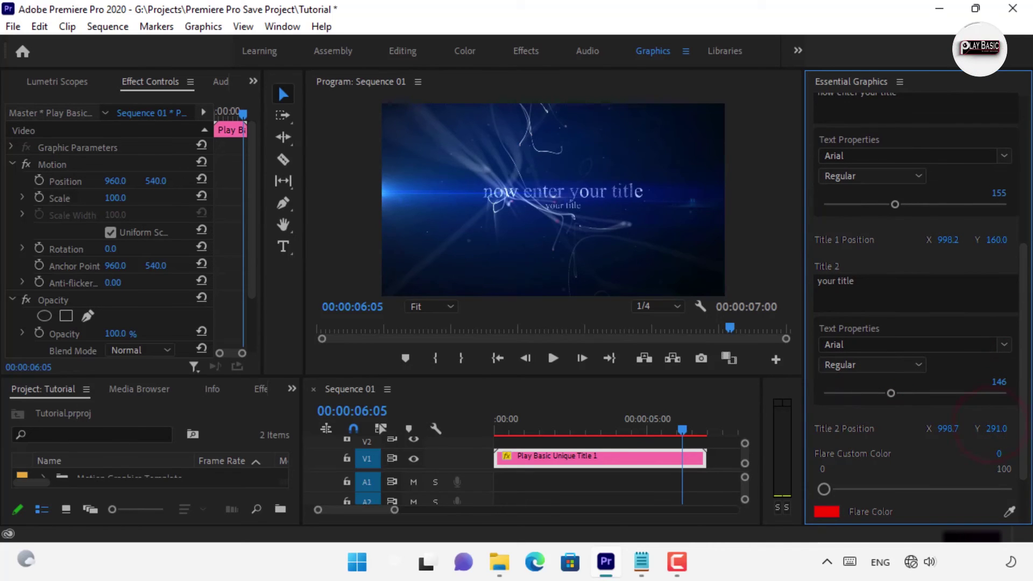
{"action": "left_click_drag", "start_coordinate": [890, 393], "coordinate": [924, 393]}
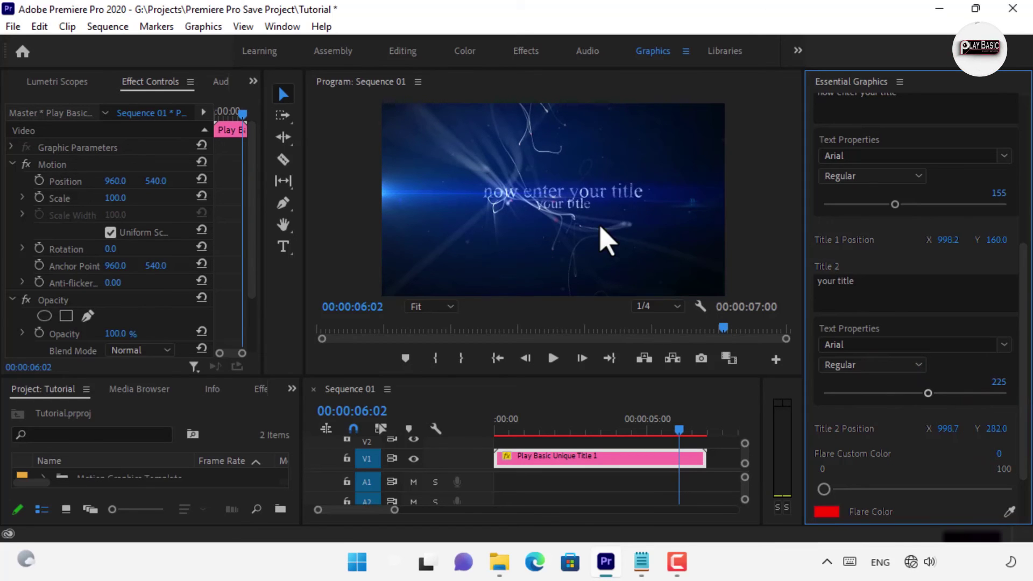
- Magnify the program preview to 50% and scrub back to 00:00:04:01 to examine the edited titles
{"action": "left_click", "coordinate": [437, 307]}
{"action": "left_click", "coordinate": [434, 380]}
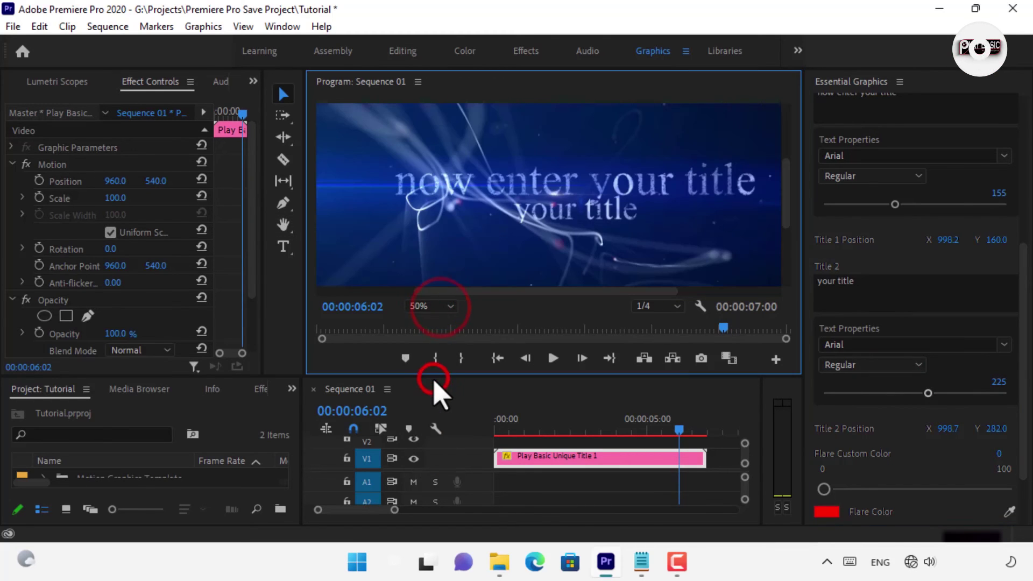
{"action": "left_click_drag", "start_coordinate": [683, 435], "coordinate": [617, 454]}
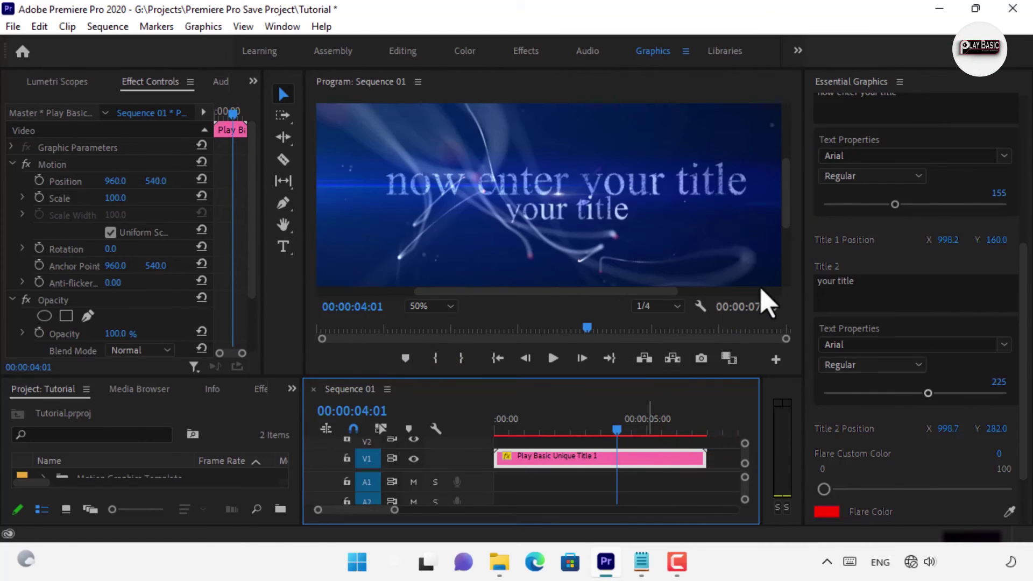
- Browse the templates again and place Play Basic Unique Title 2 directly after the first clip on V1, accepting font substitution
{"action": "left_click_drag", "start_coordinate": [1024, 336], "coordinate": [1024, 236]}
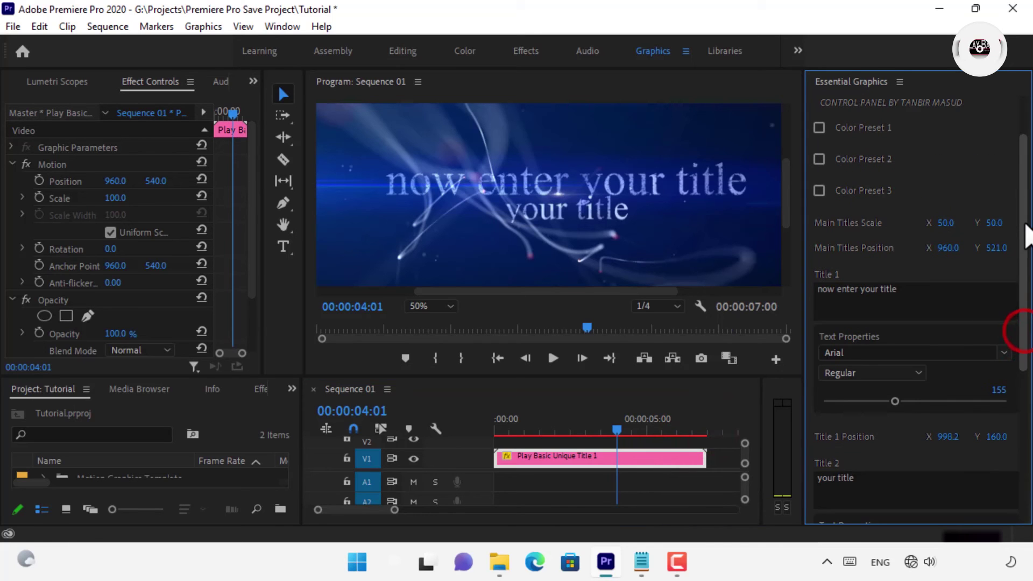
{"action": "left_click_drag", "start_coordinate": [1024, 313], "coordinate": [1032, 231]}
{"action": "left_click", "coordinate": [838, 109]}
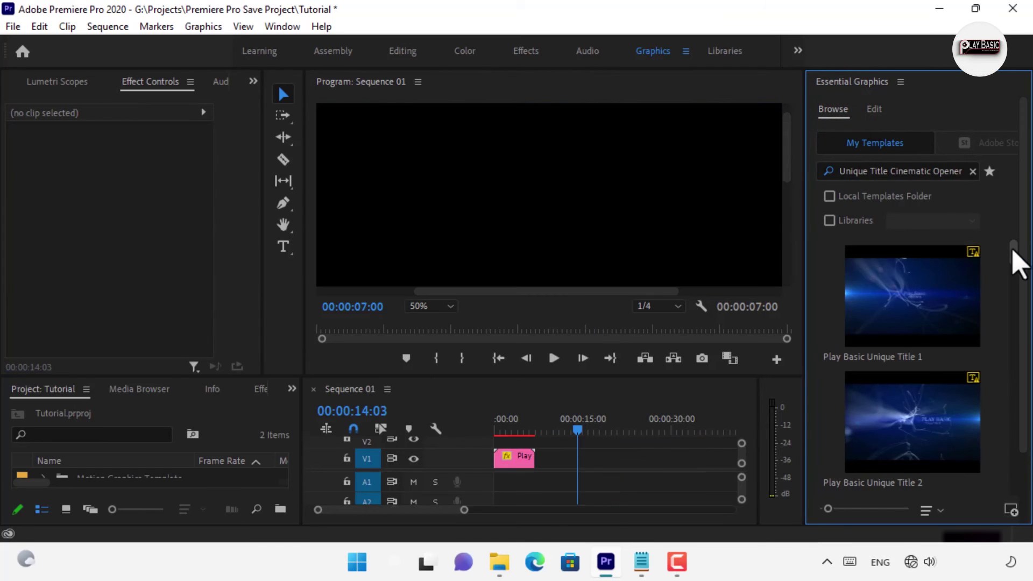
{"action": "left_click_drag", "start_coordinate": [1014, 259], "coordinate": [1016, 267]}
{"action": "left_click_drag", "start_coordinate": [928, 373], "coordinate": [554, 461]}
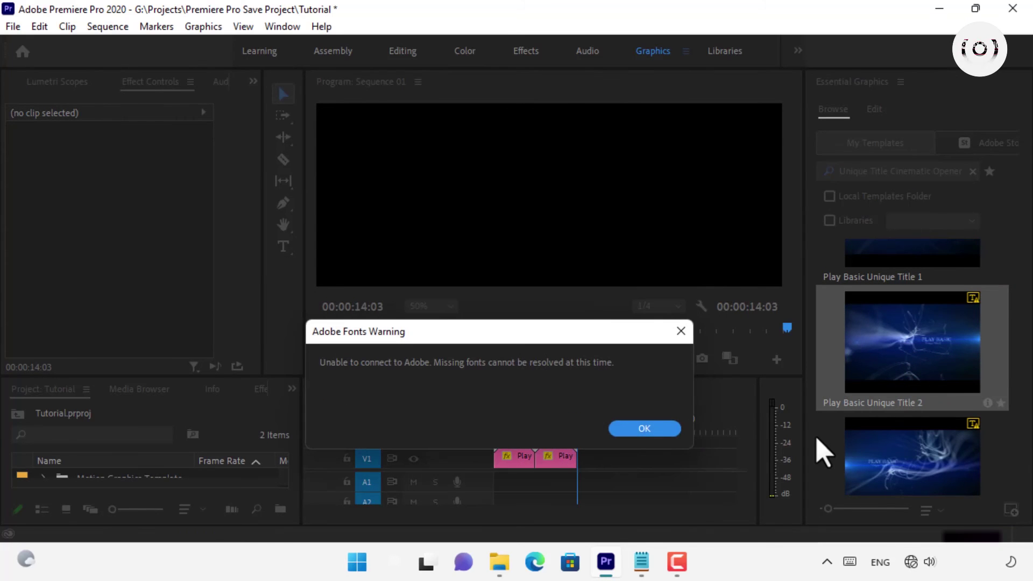
{"action": "left_click", "coordinate": [643, 428]}
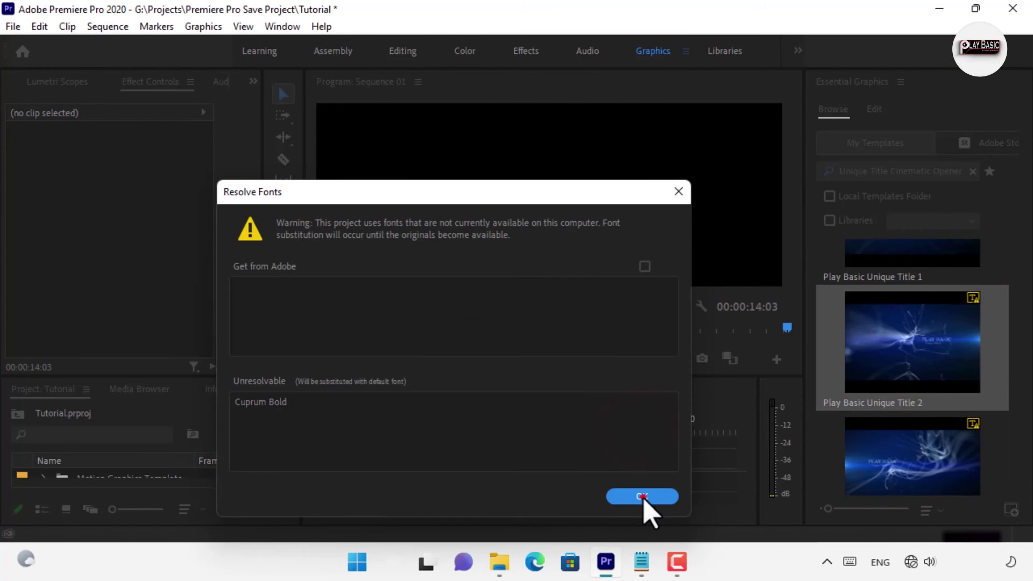
{"action": "left_click", "coordinate": [643, 496]}
- Select the second title clip, move the playhead to 00:00:12:18 and bring its title text into the preview
{"action": "left_click_drag", "start_coordinate": [577, 429], "coordinate": [557, 457]}
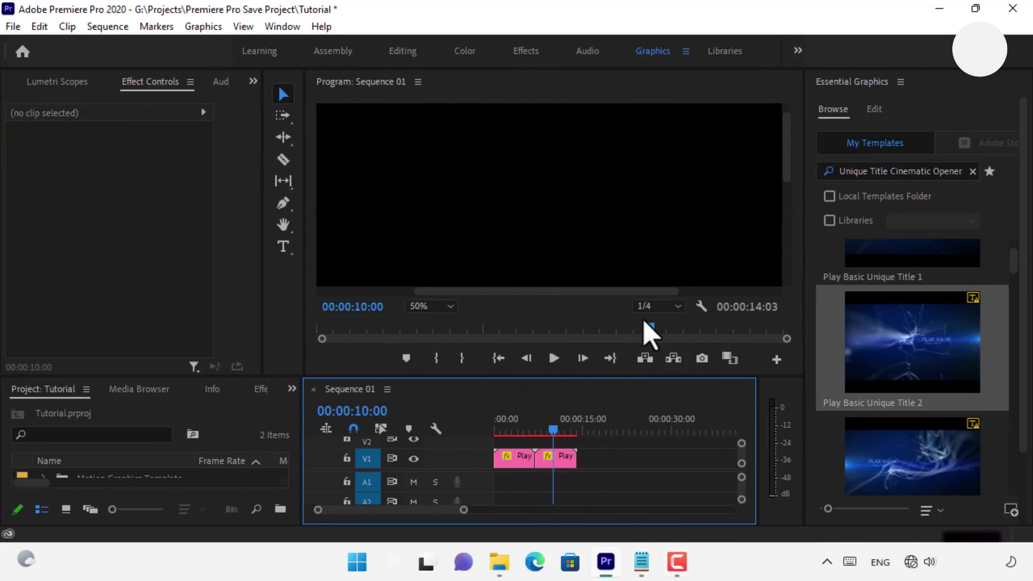
{"action": "left_click", "coordinate": [561, 463]}
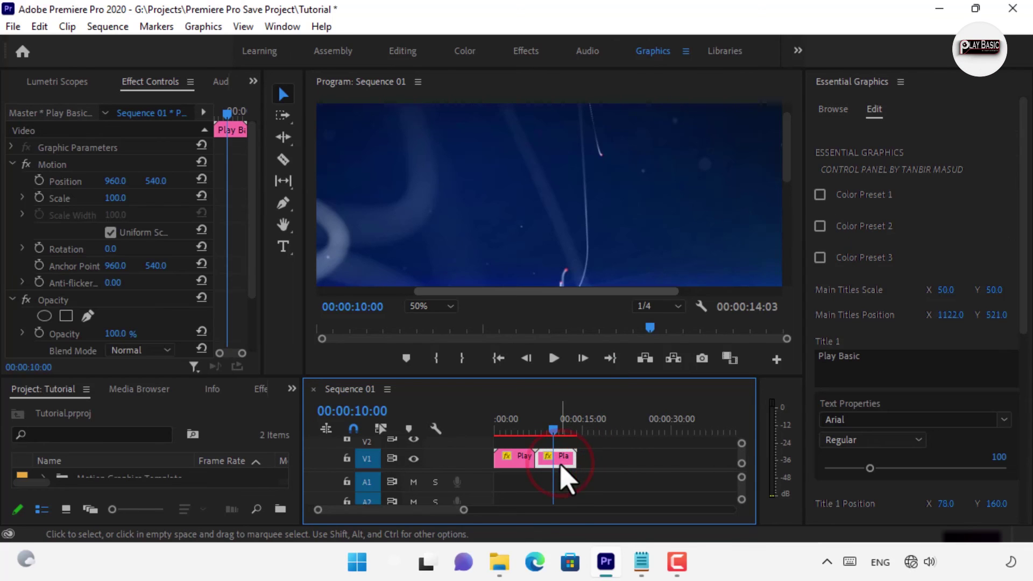
{"action": "left_click_drag", "start_coordinate": [554, 433], "coordinate": [576, 452]}
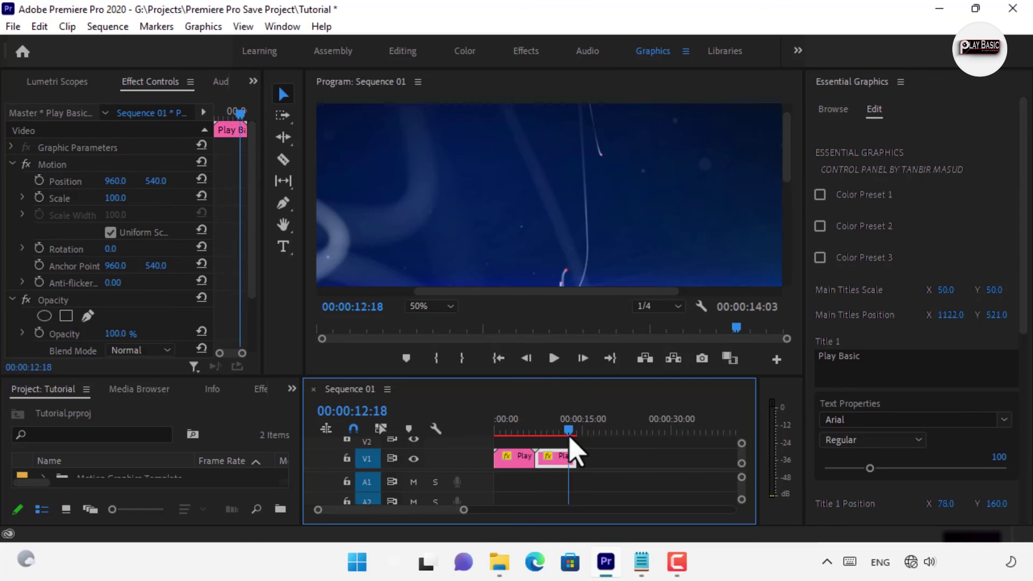
{"action": "left_click_drag", "start_coordinate": [784, 143], "coordinate": [789, 203]}
{"action": "left_click_drag", "start_coordinate": [581, 289], "coordinate": [673, 302]}
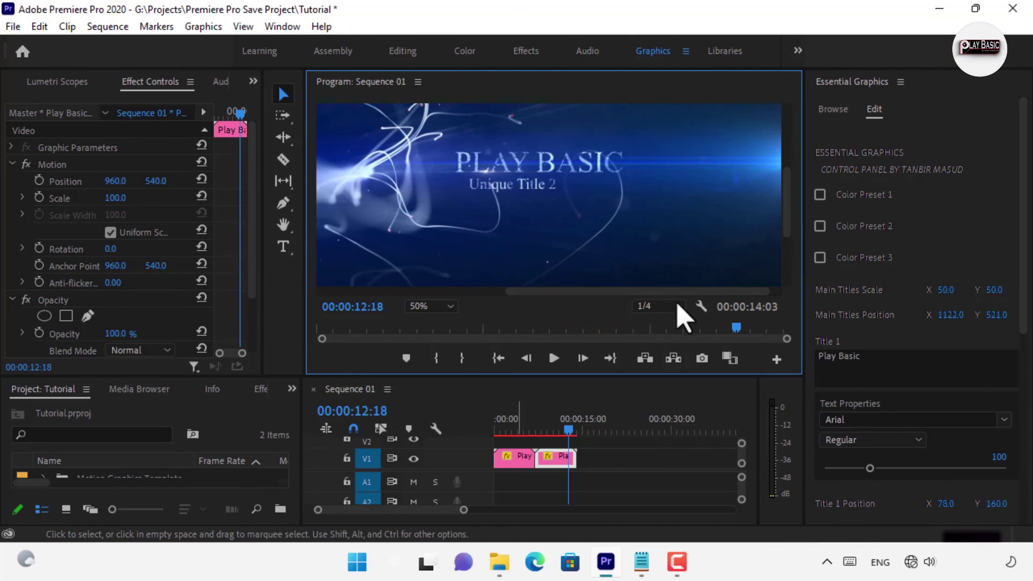
- Open the second clip's Title 1 and Title 2 text for editing
{"action": "left_click", "coordinate": [877, 358]}
{"action": "left_click_drag", "start_coordinate": [1024, 310], "coordinate": [1025, 419]}
{"action": "left_click", "coordinate": [894, 347]}
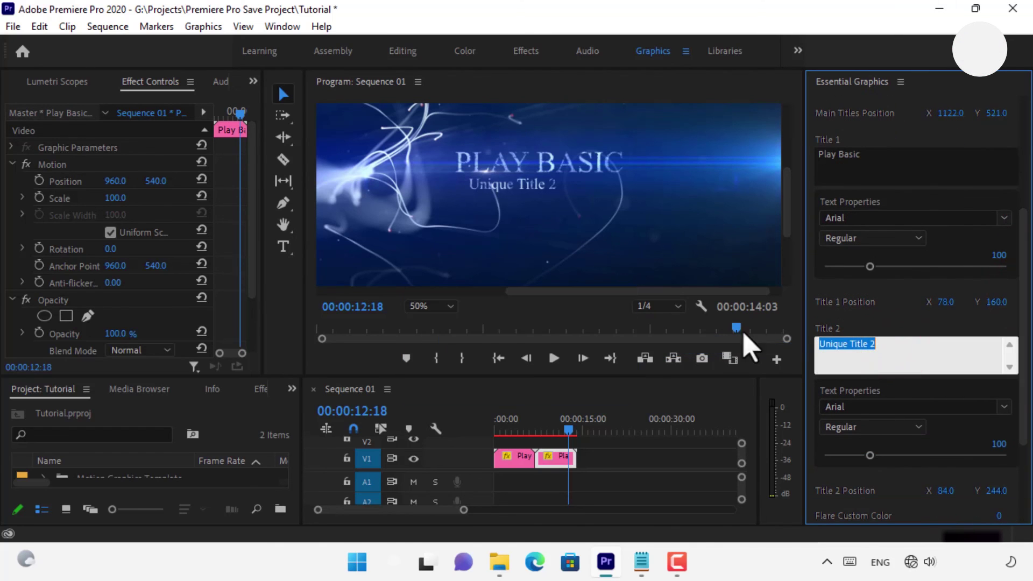
- Close Premiere Pro without saving the changes to the Tutorial project
{"action": "left_click", "coordinate": [1013, 10]}
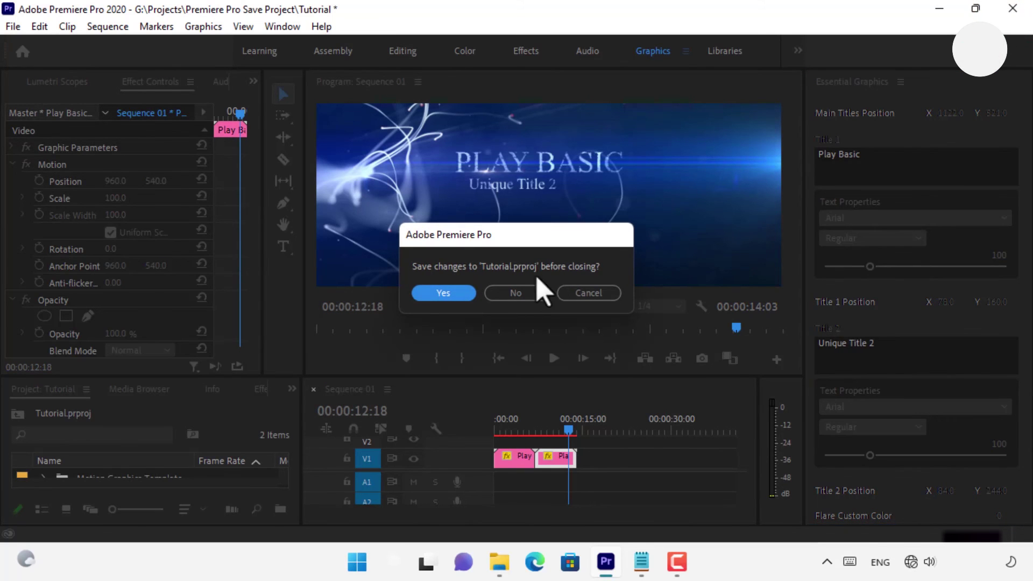
{"action": "left_click", "coordinate": [516, 294]}
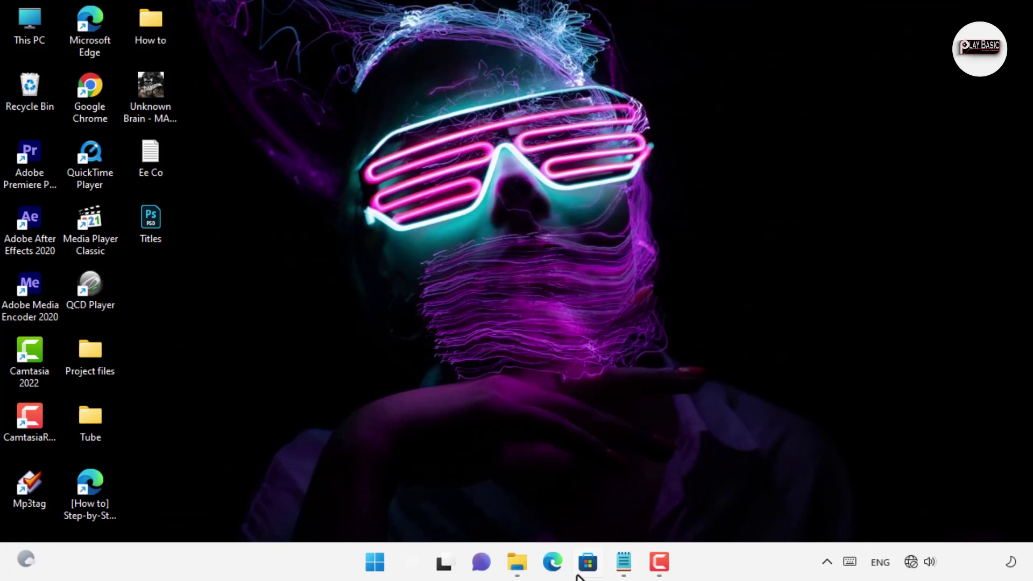